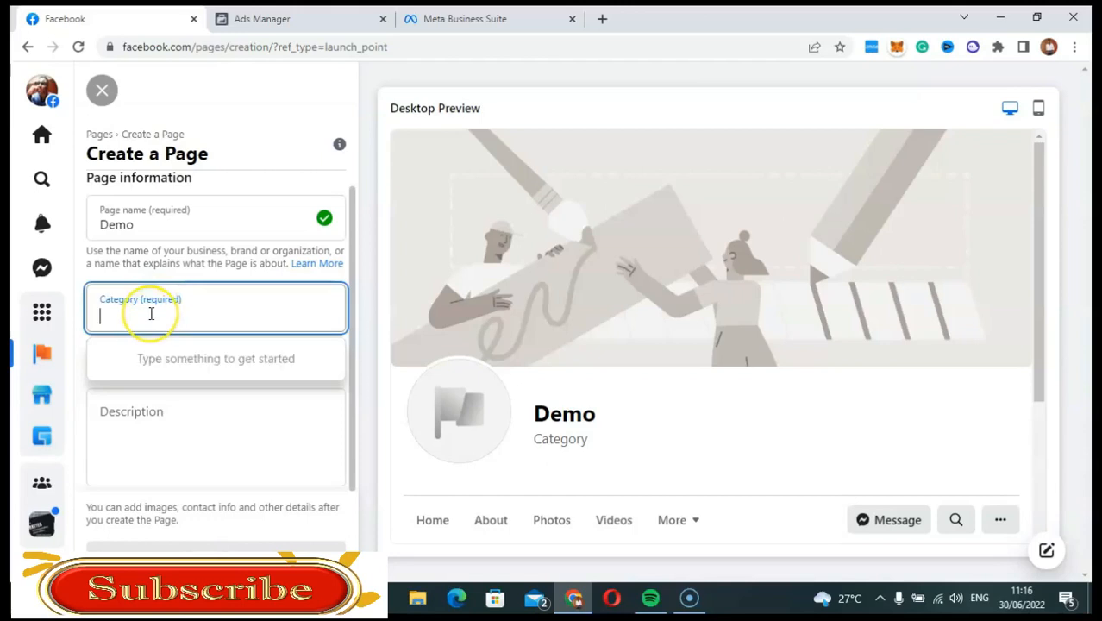
Step: Set the page category to Advertising/Marketing
text(M)
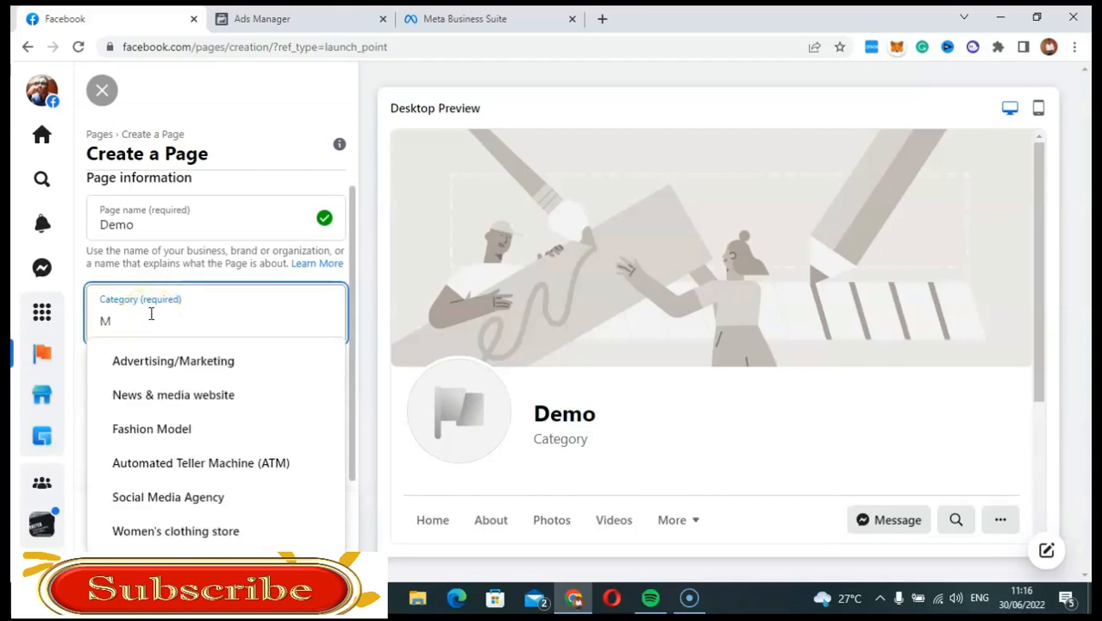
click(179, 365)
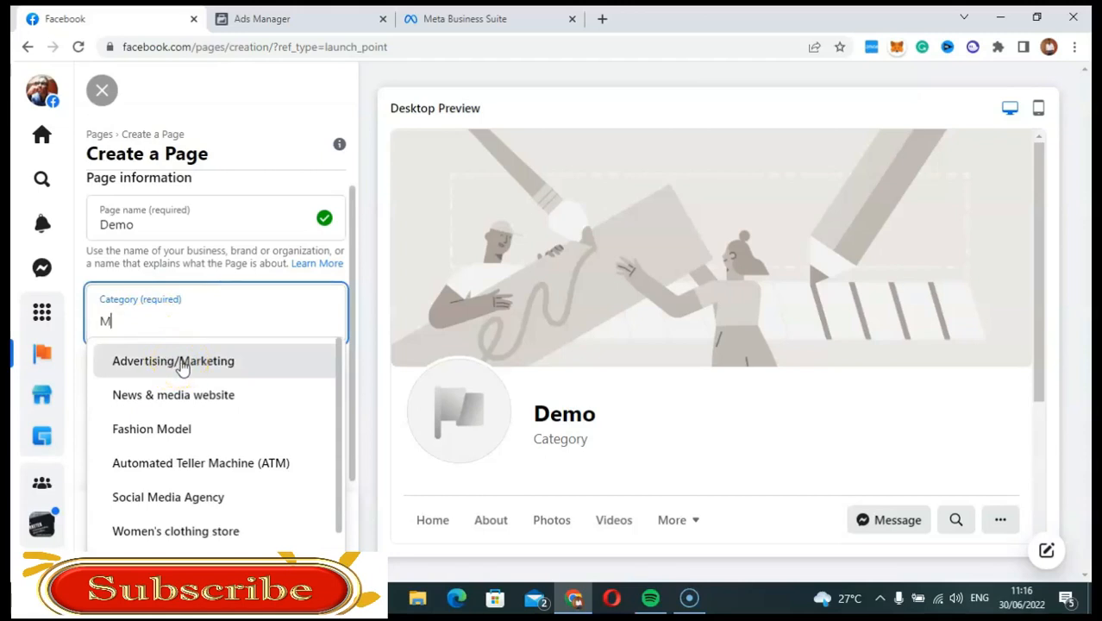
click(181, 364)
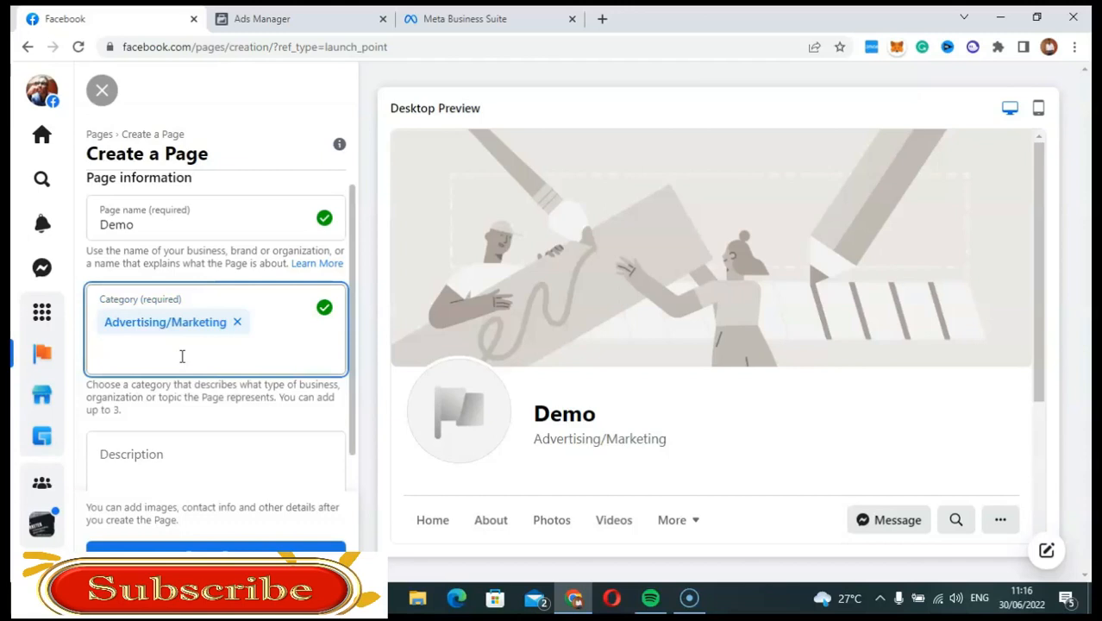
click(182, 357)
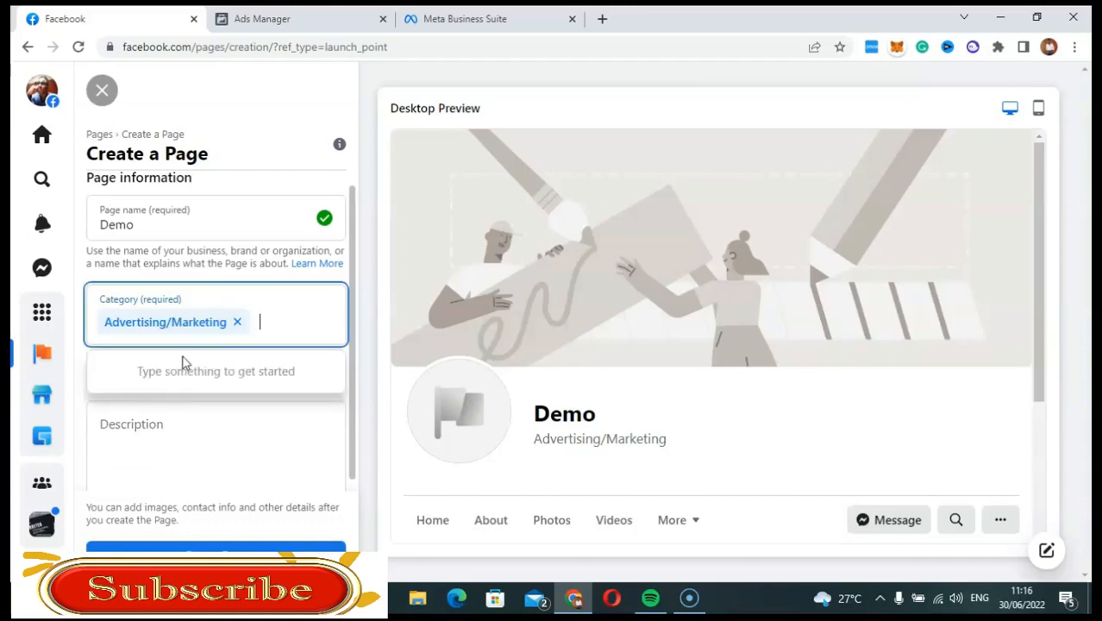
text(M)
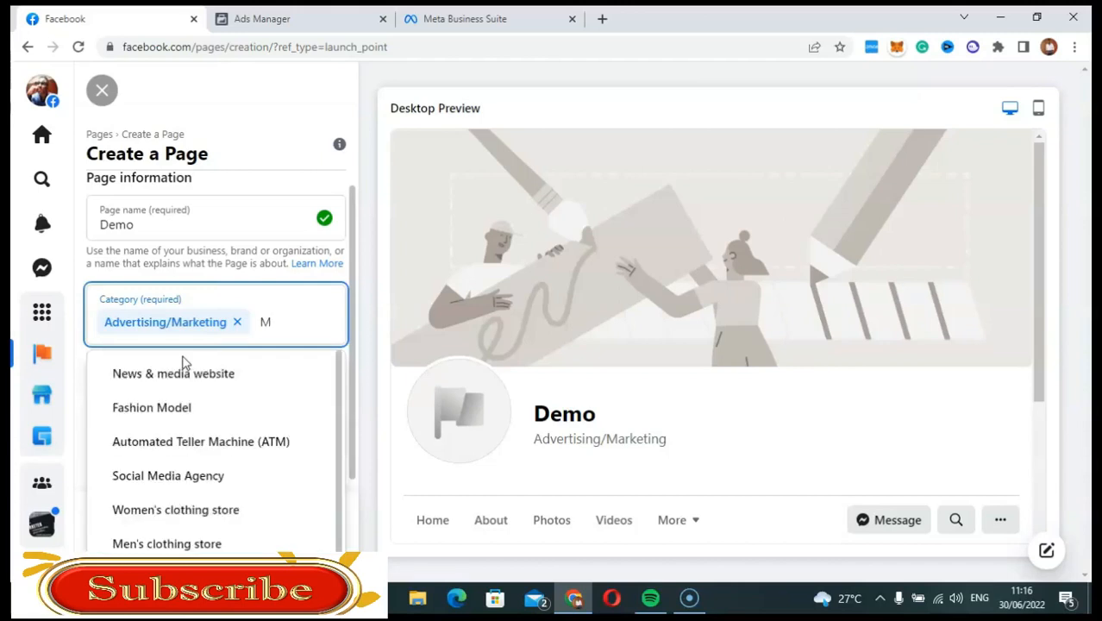
scroll(183, 392, down, 1)
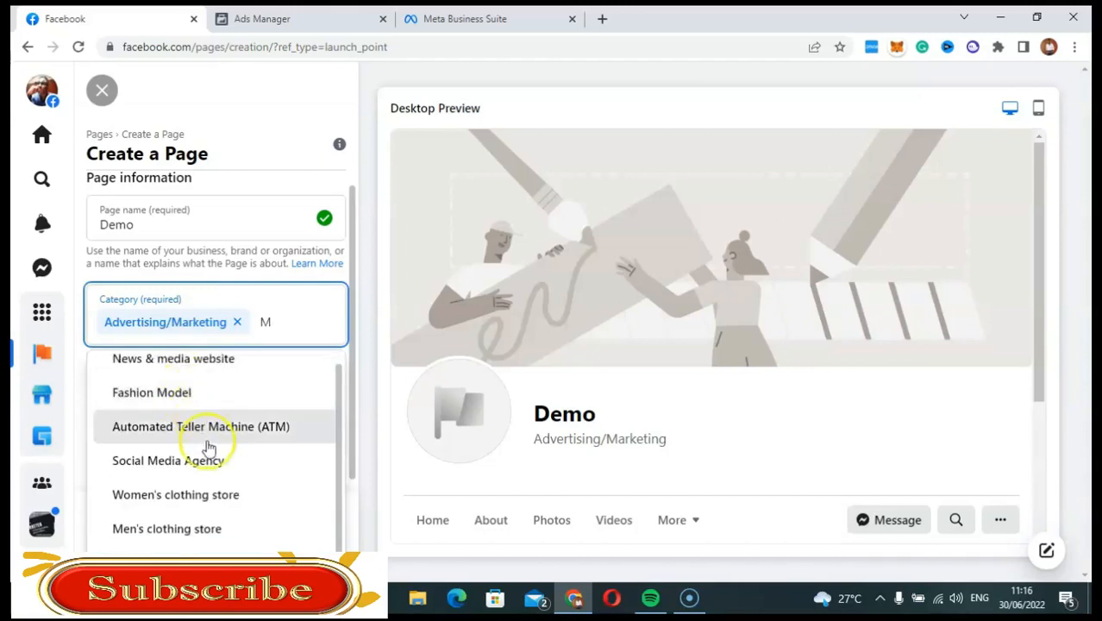
scroll(218, 509, up, 1)
text(ar)
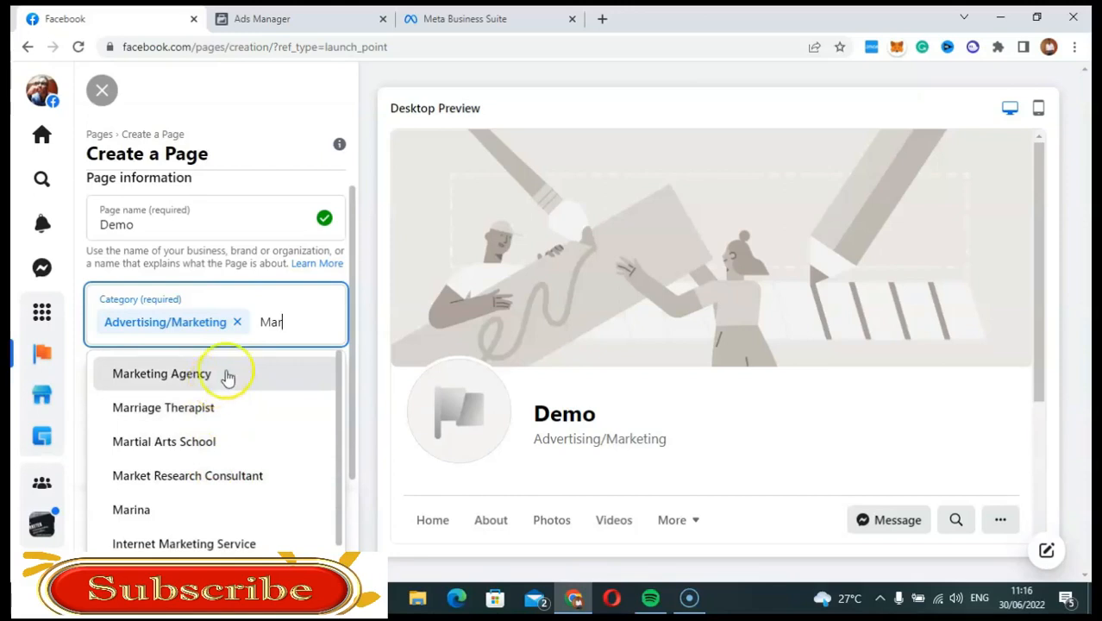
key(BackSpace)
key(BackSpace)
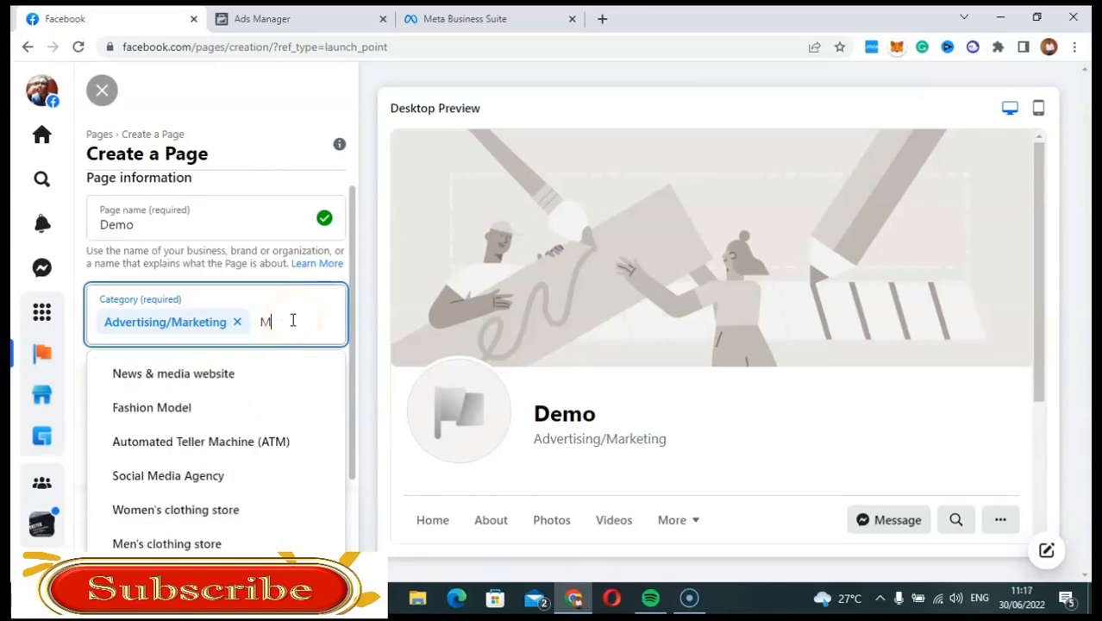
key(BackSpace)
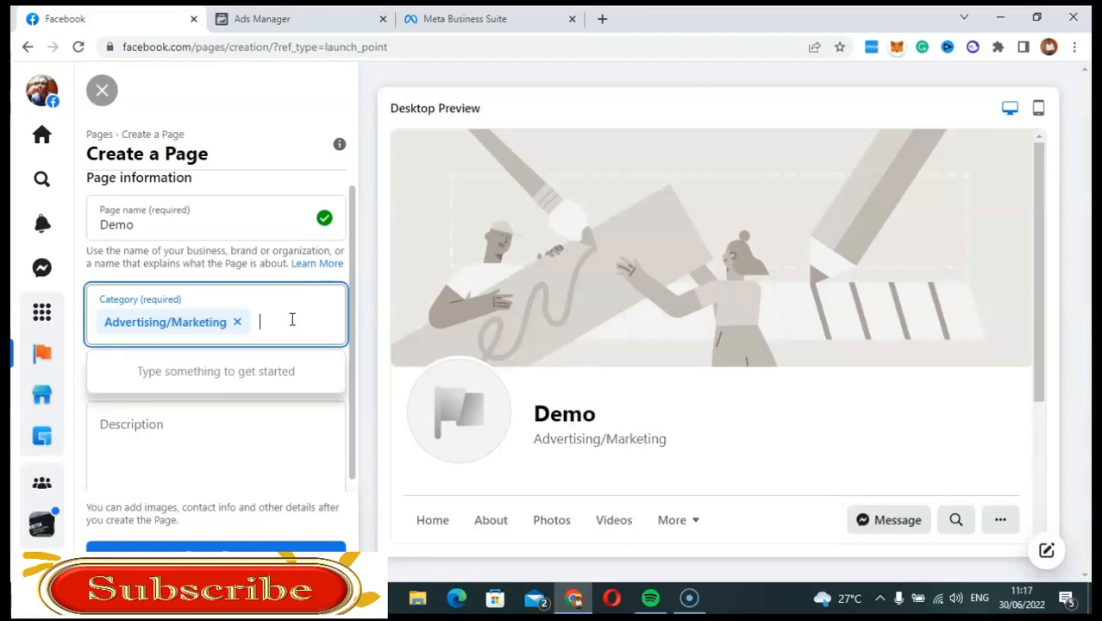
Step: Enter "Demo Demo" as the page description and create the page
click(229, 439)
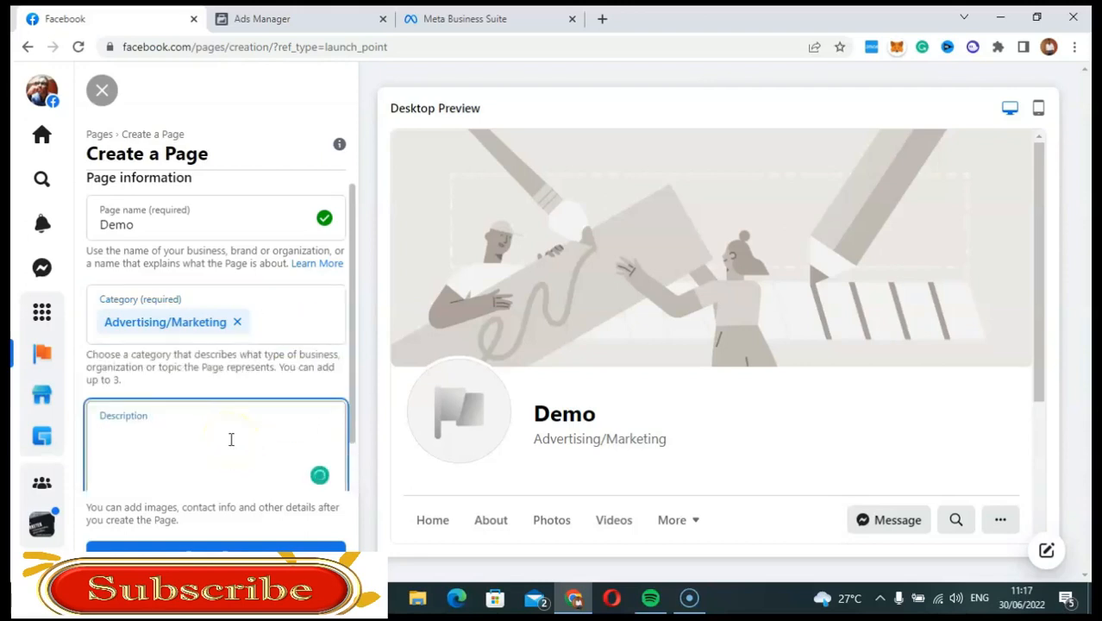
text(Ma)
key(BackSpace)
key(BackSpace)
text(Demo Demo)
drag(353, 385, 364, 450)
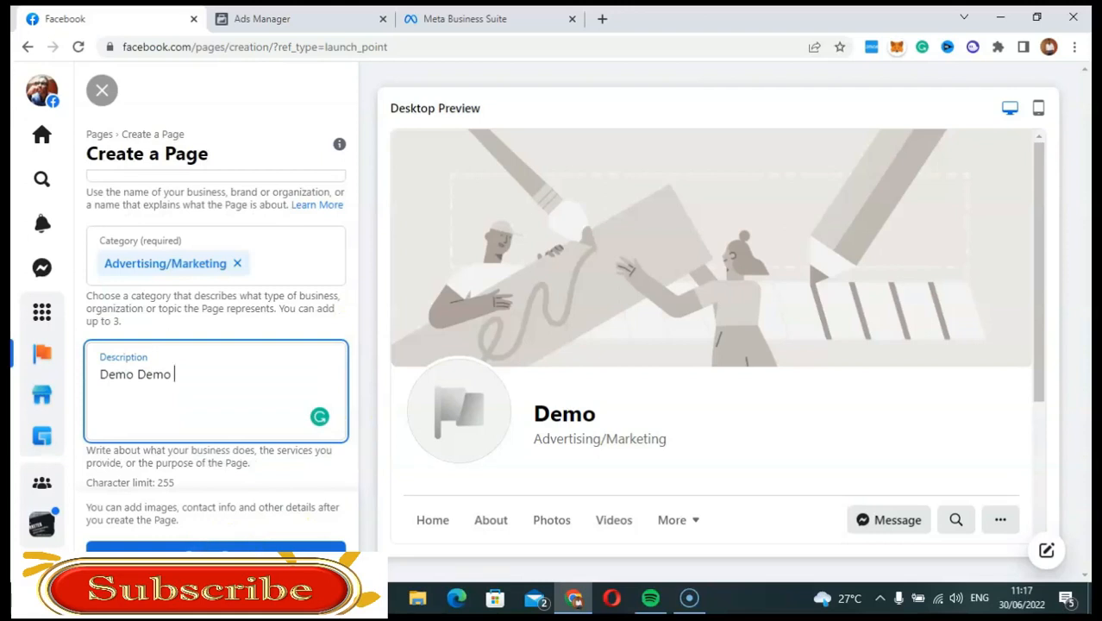
click(222, 547)
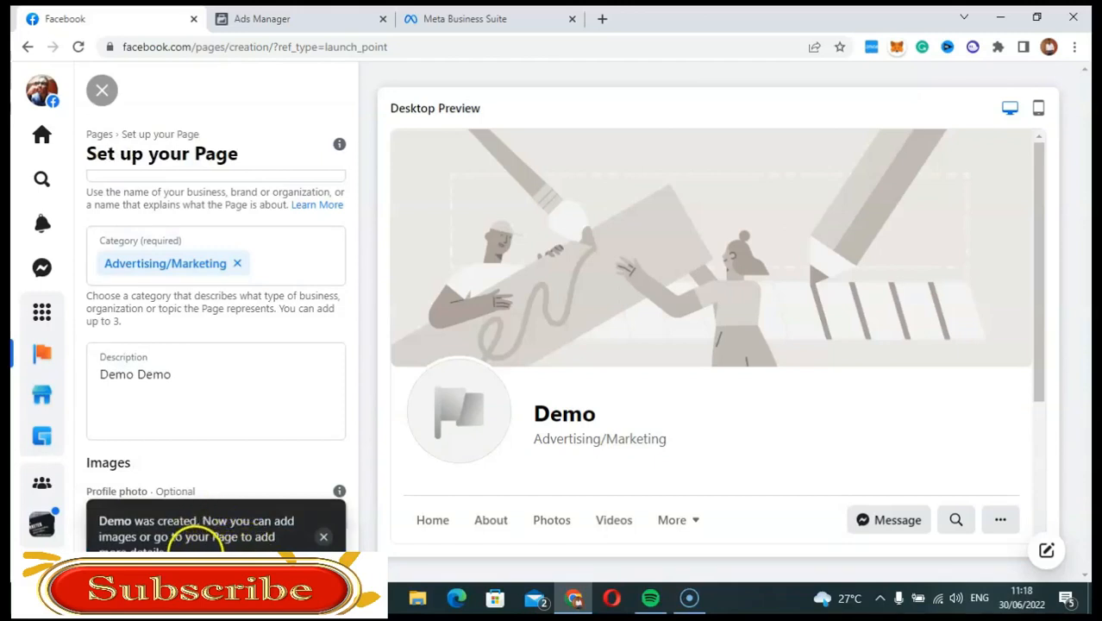
Step: Upload the "Snip - Photo Editor Cartoon Yourself With BeFunky - Google Chrome" image from the NFT folder in Pictures as the profile photo
scroll(217, 455, down, 4)
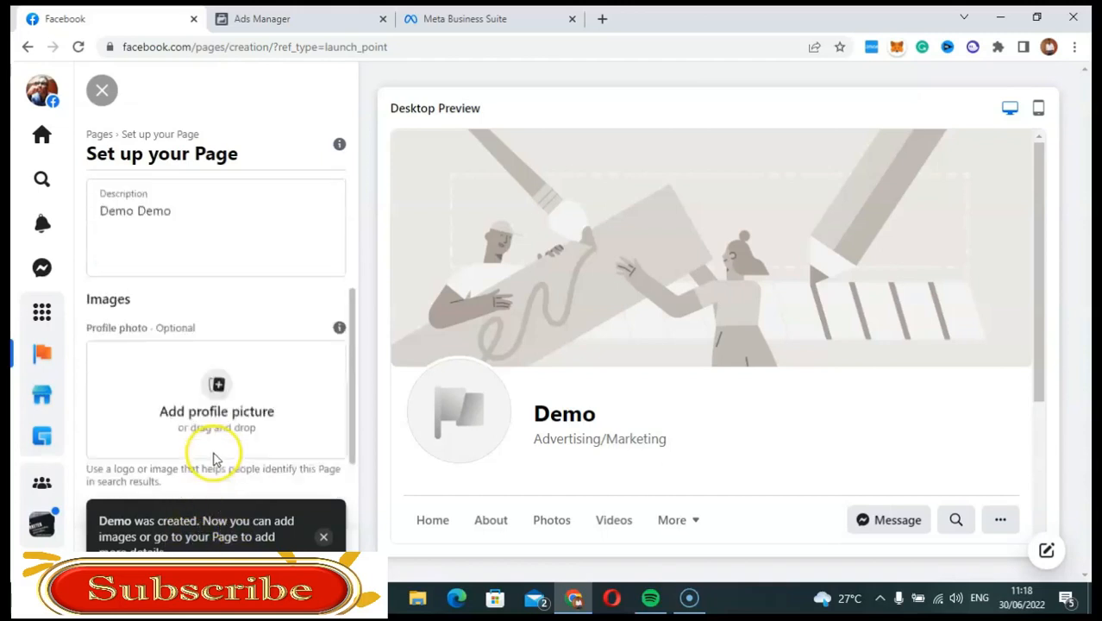
scroll(245, 365, up, 3)
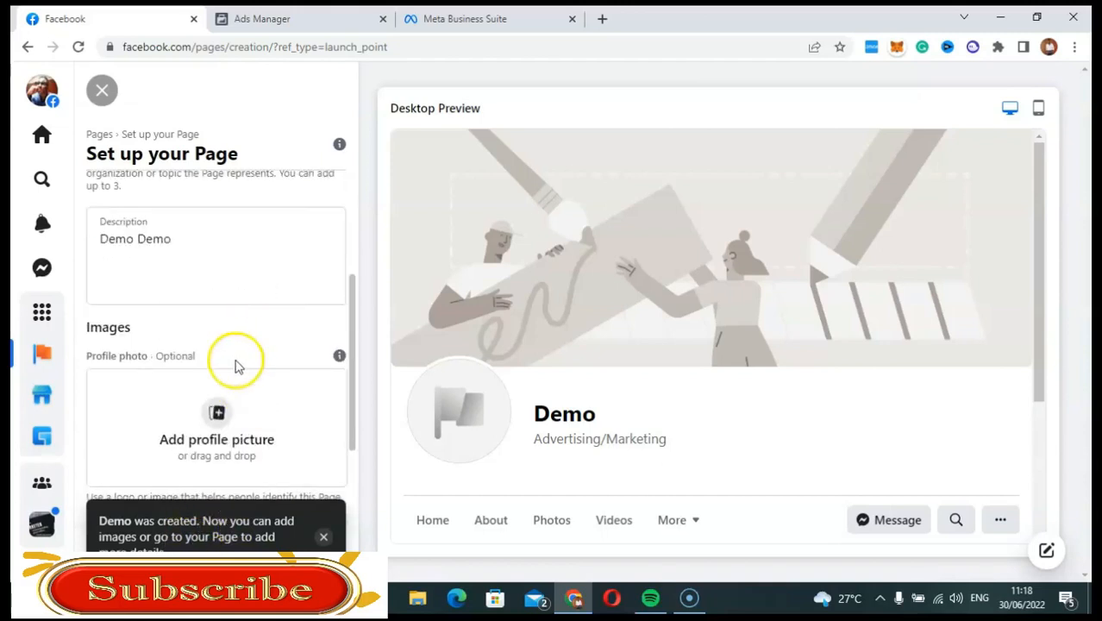
scroll(217, 422, down, 2)
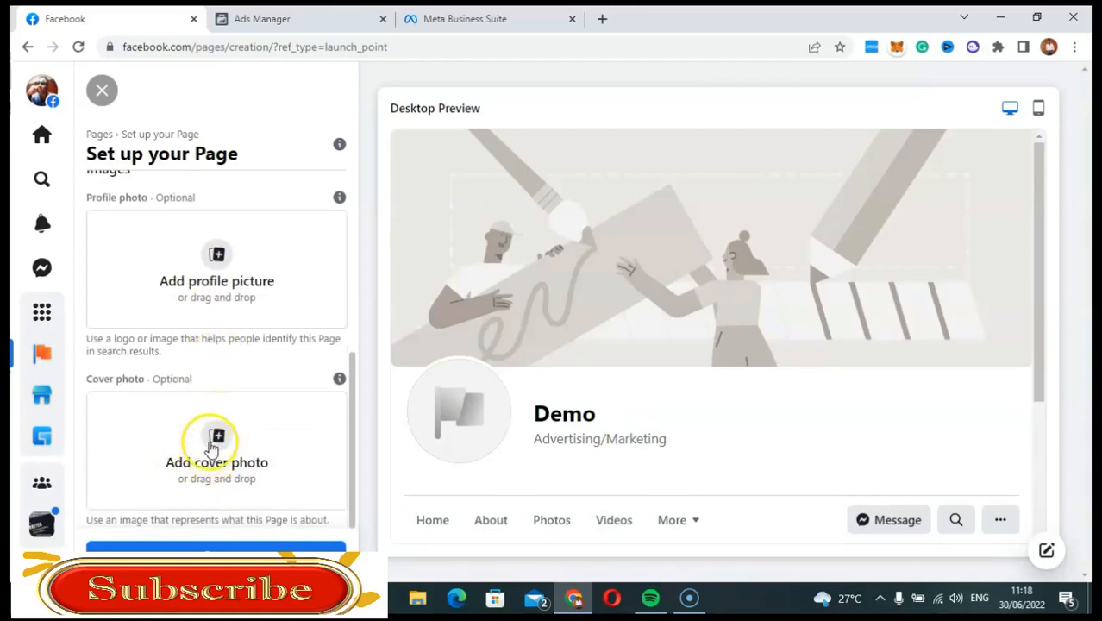
scroll(215, 414, up, 2)
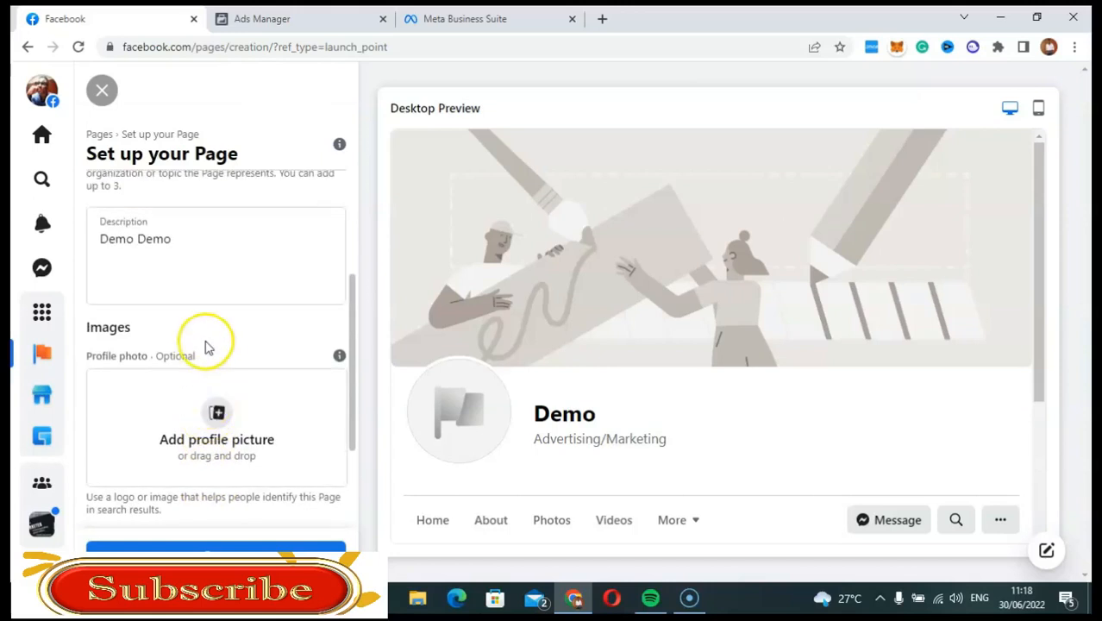
scroll(207, 347, down, 1)
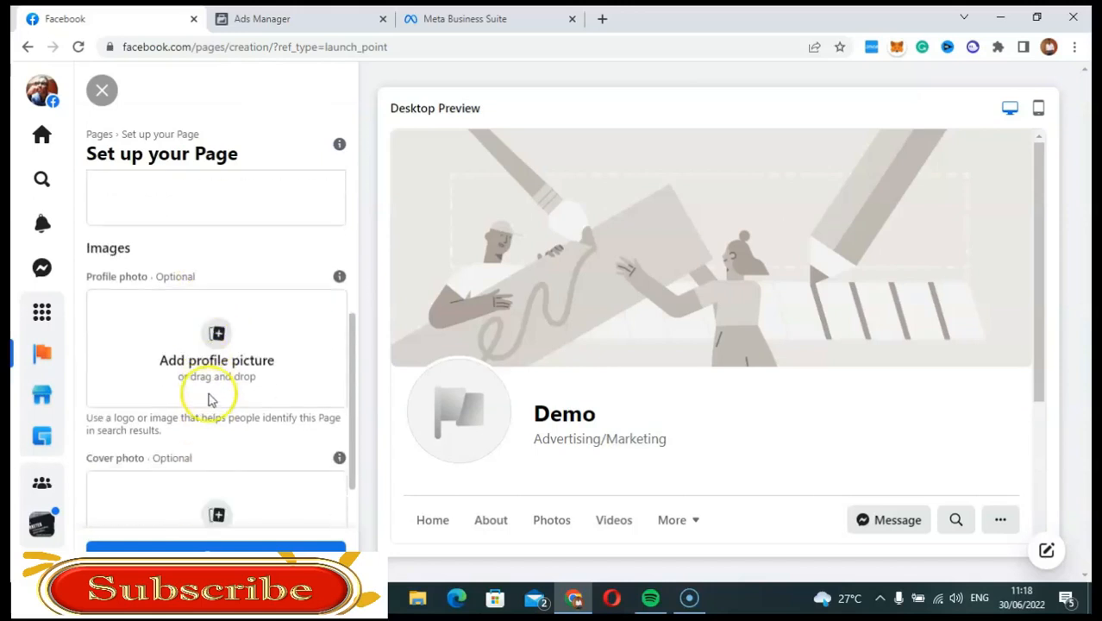
click(217, 337)
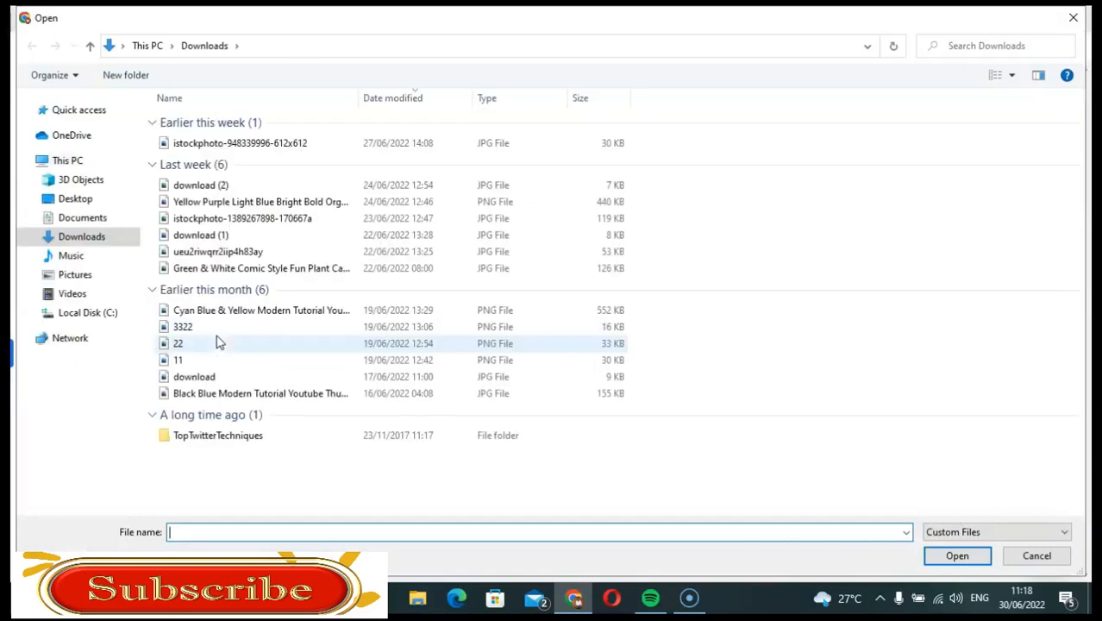
click(107, 282)
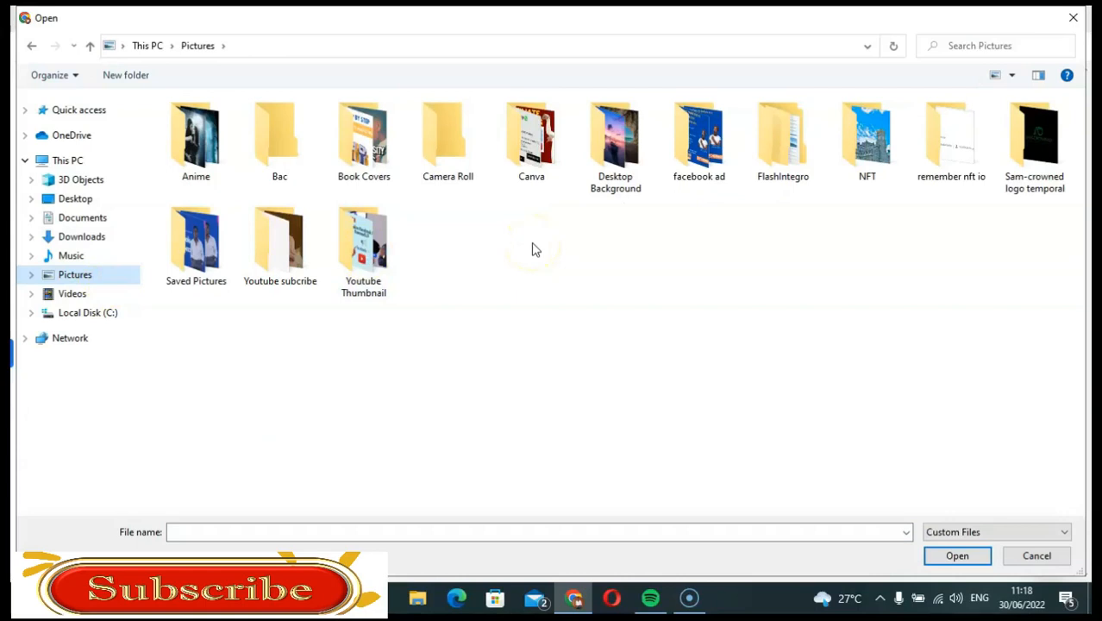
double_click(887, 155)
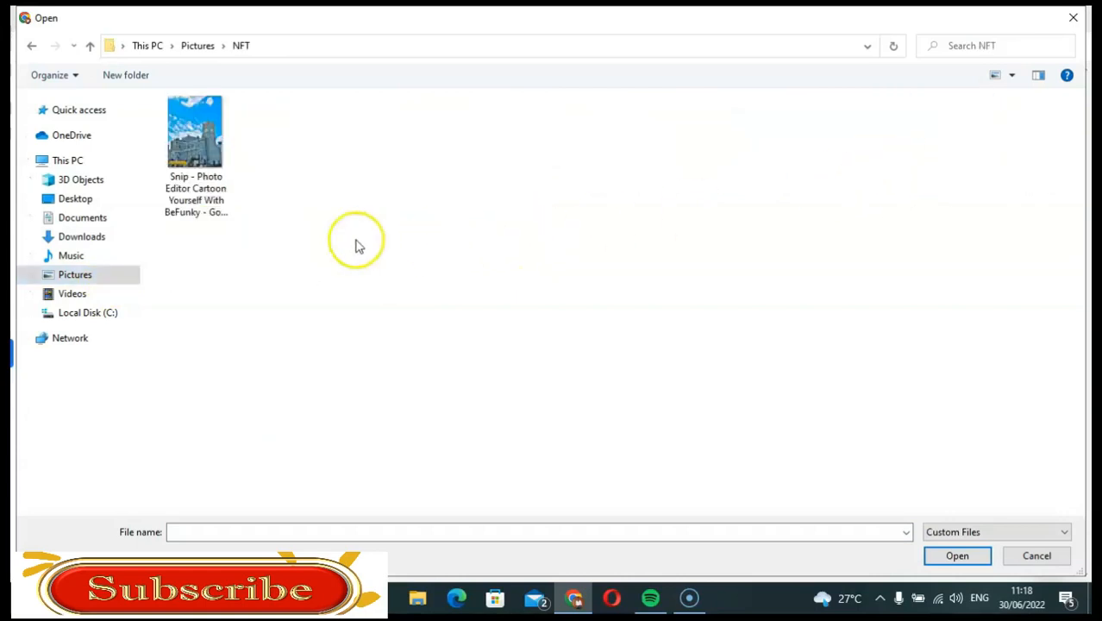
click(182, 154)
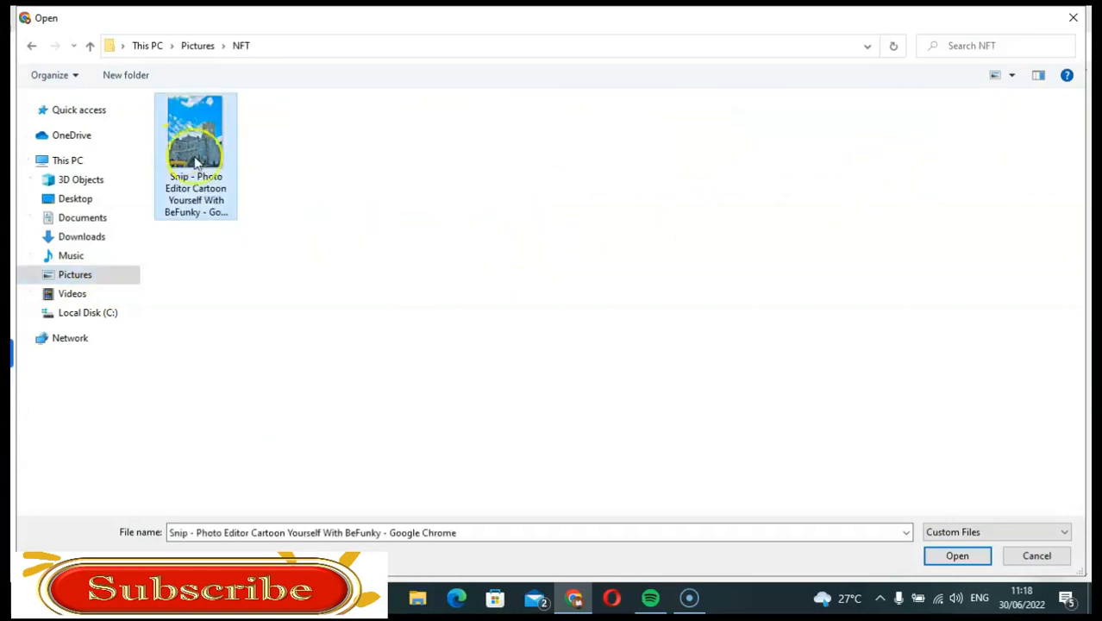
click(956, 557)
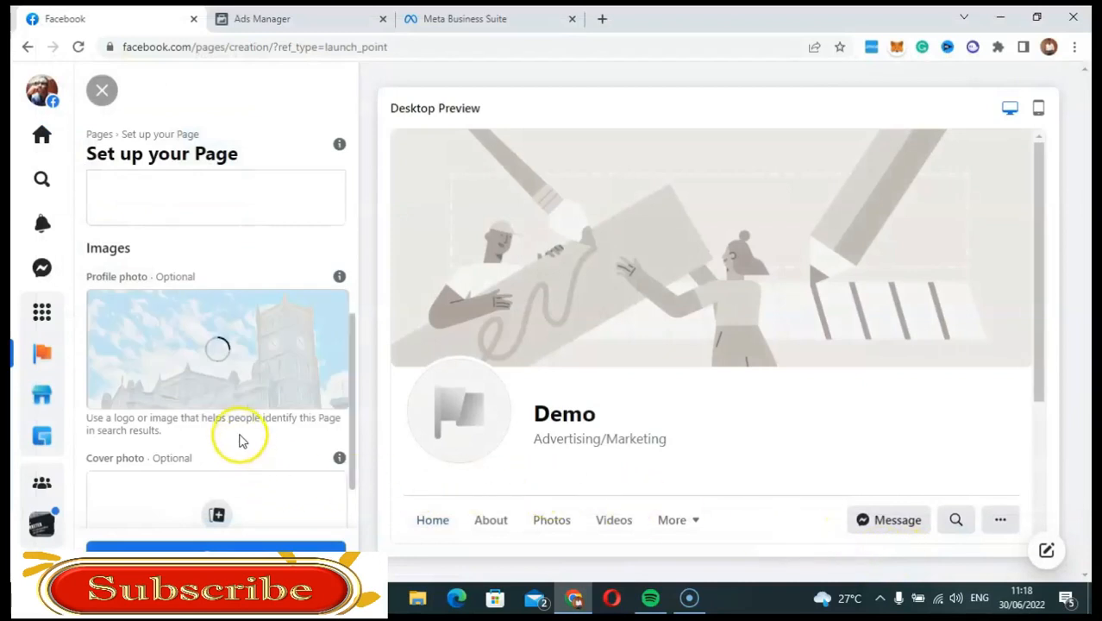
Step: Upload the image DSC_5474~2 from the Saved Pictures folder in Pictures as the page's cover photo
scroll(239, 419, down, 1)
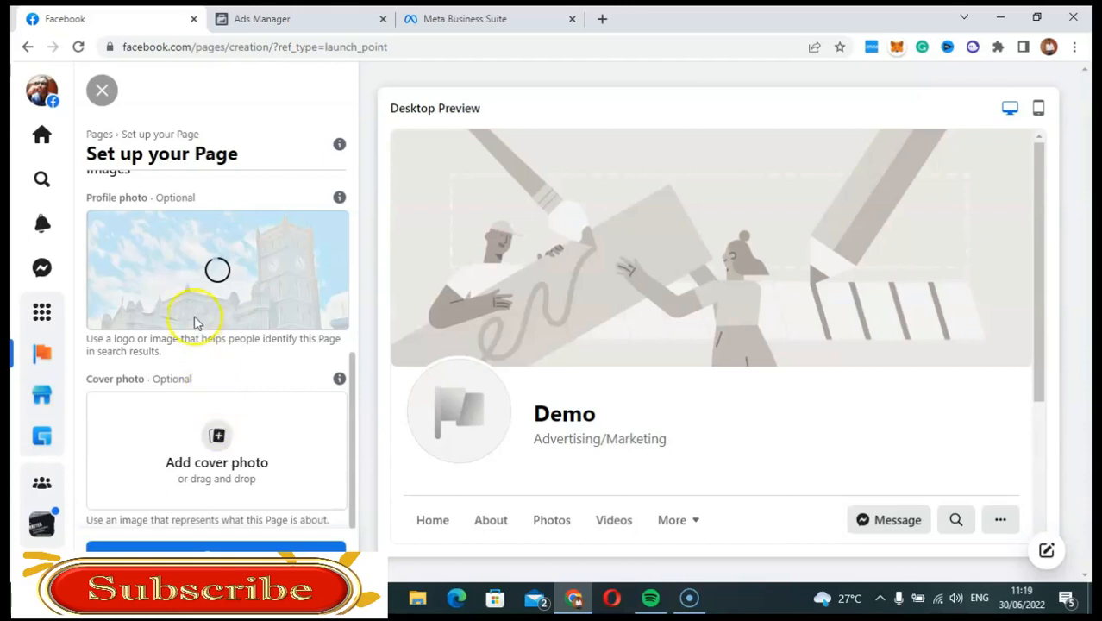
scroll(198, 326, up, 1)
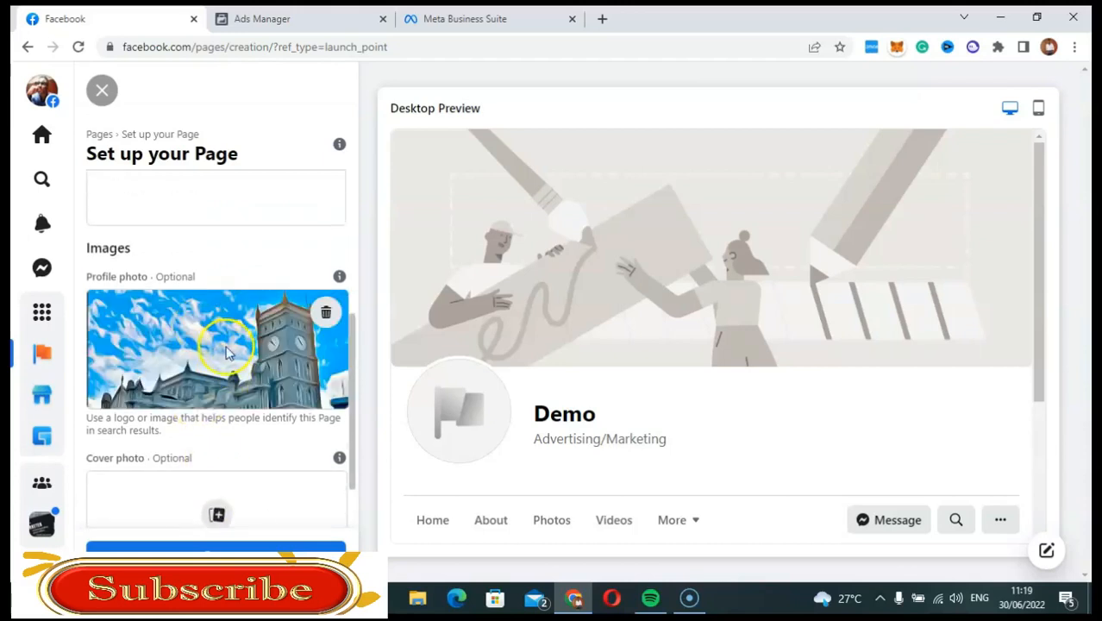
scroll(226, 352, down, 1)
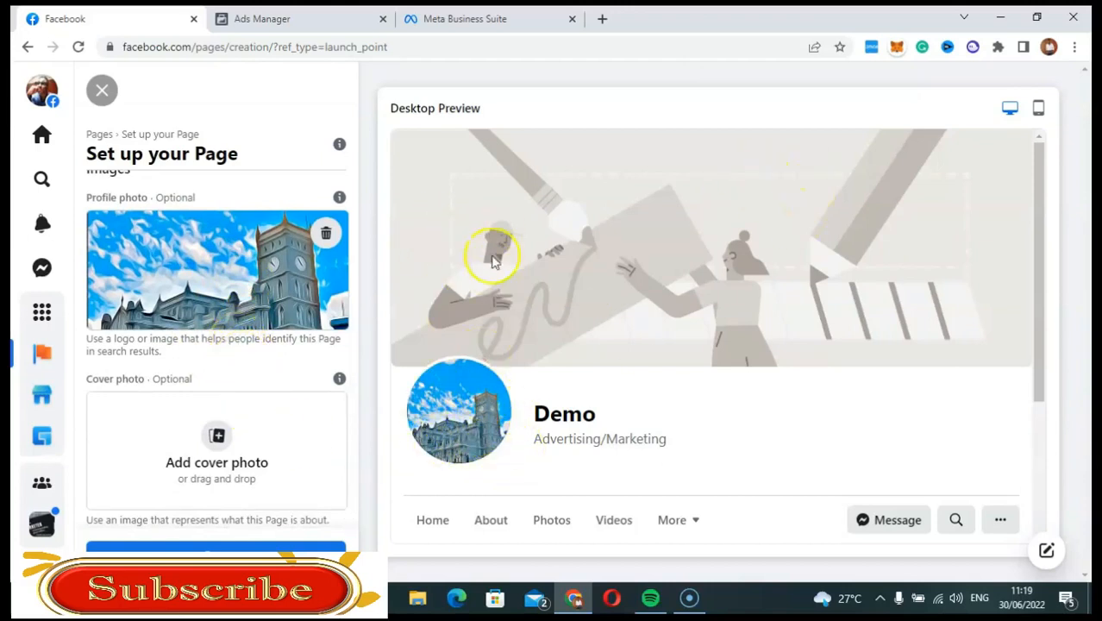
scroll(541, 245, down, 1)
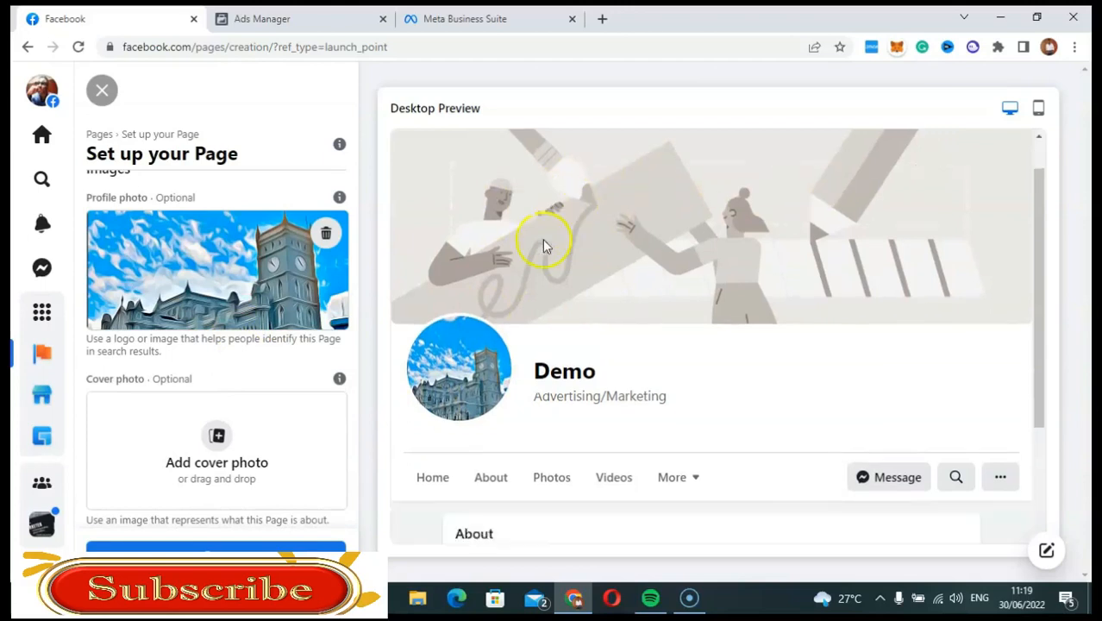
scroll(725, 181, up, 1)
click(218, 436)
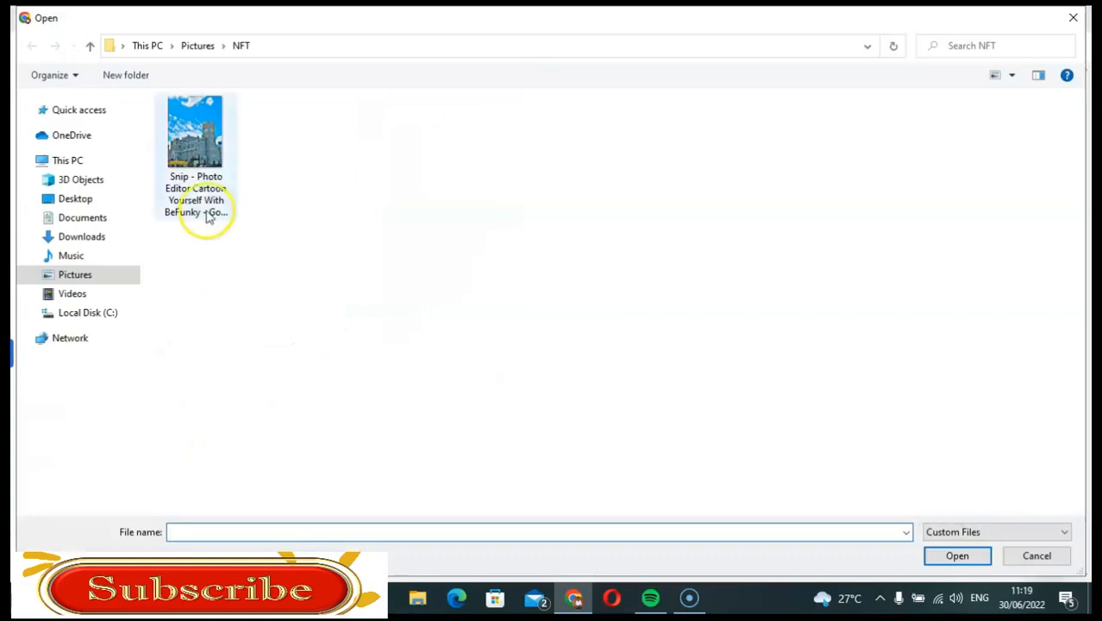
click(115, 282)
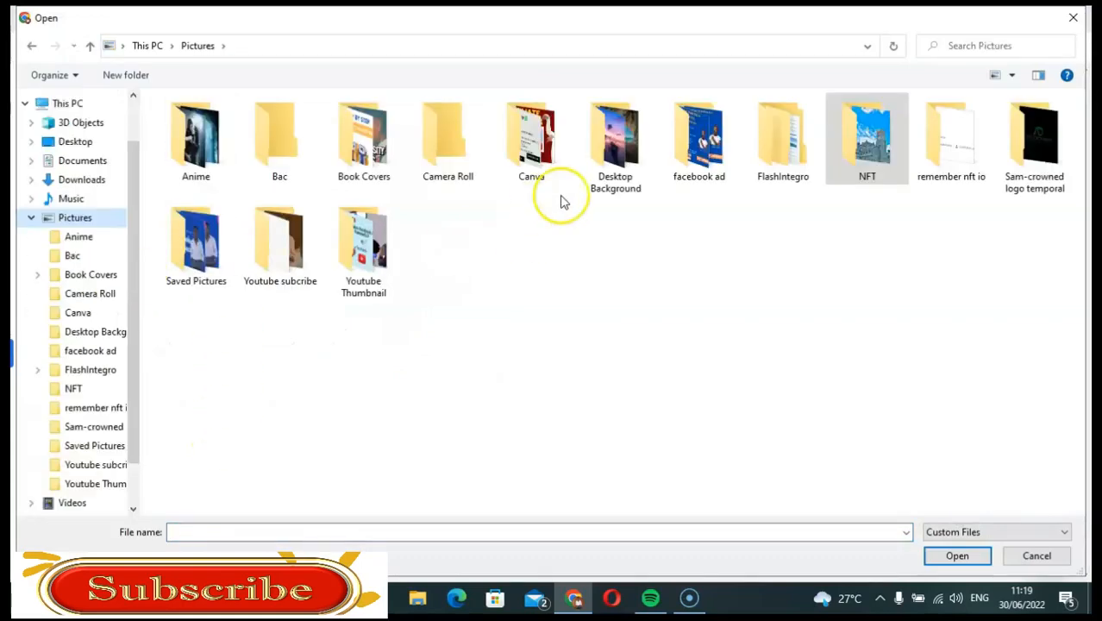
double_click(198, 259)
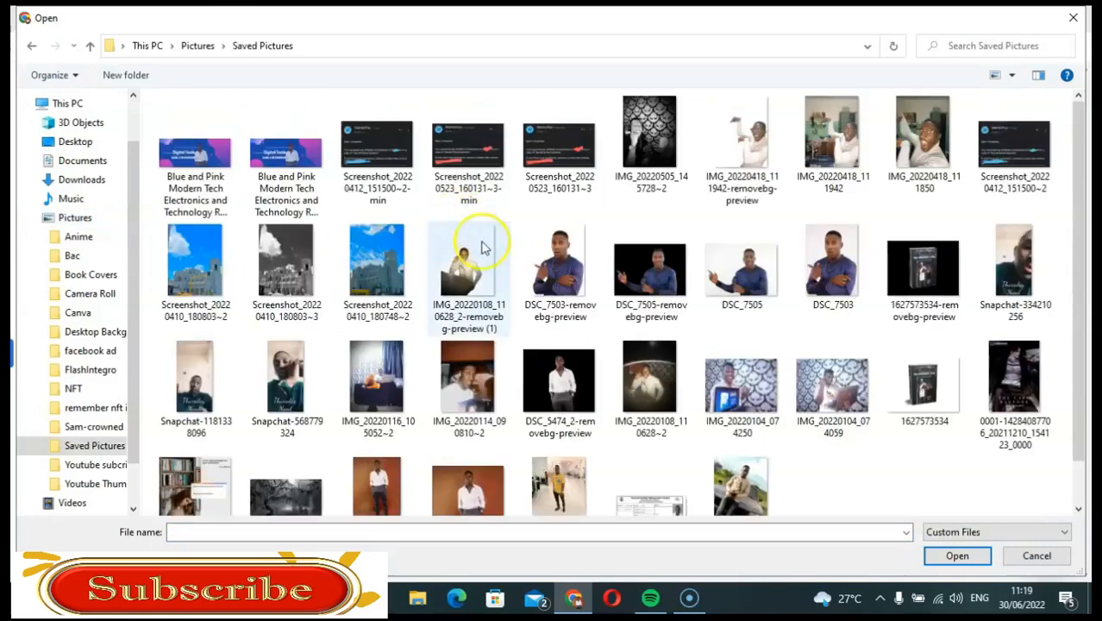
scroll(483, 405, down, 1)
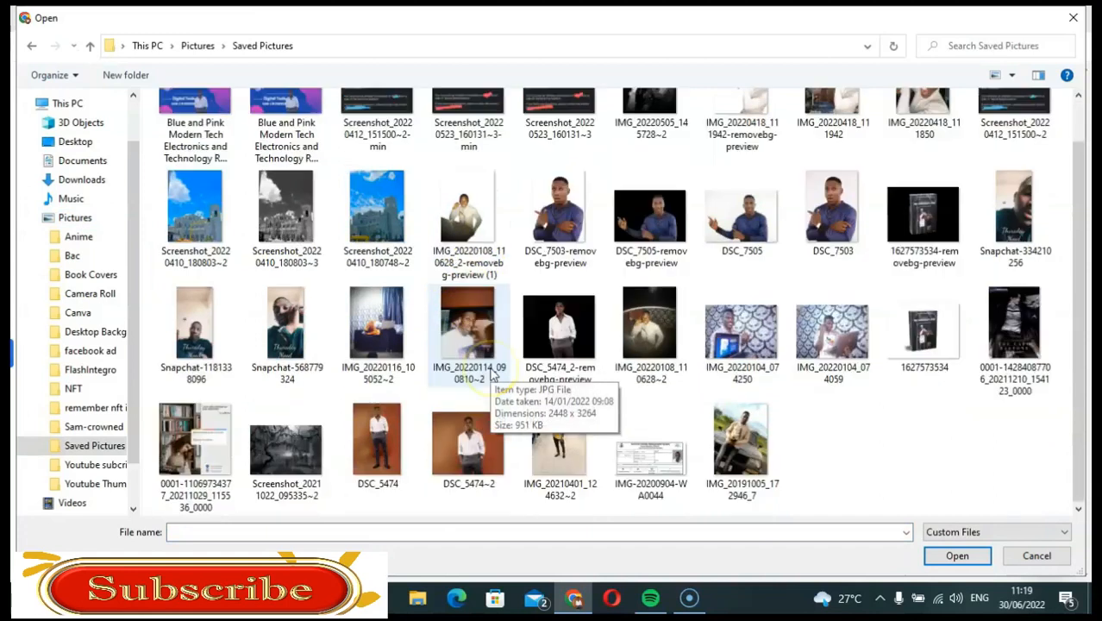
click(479, 440)
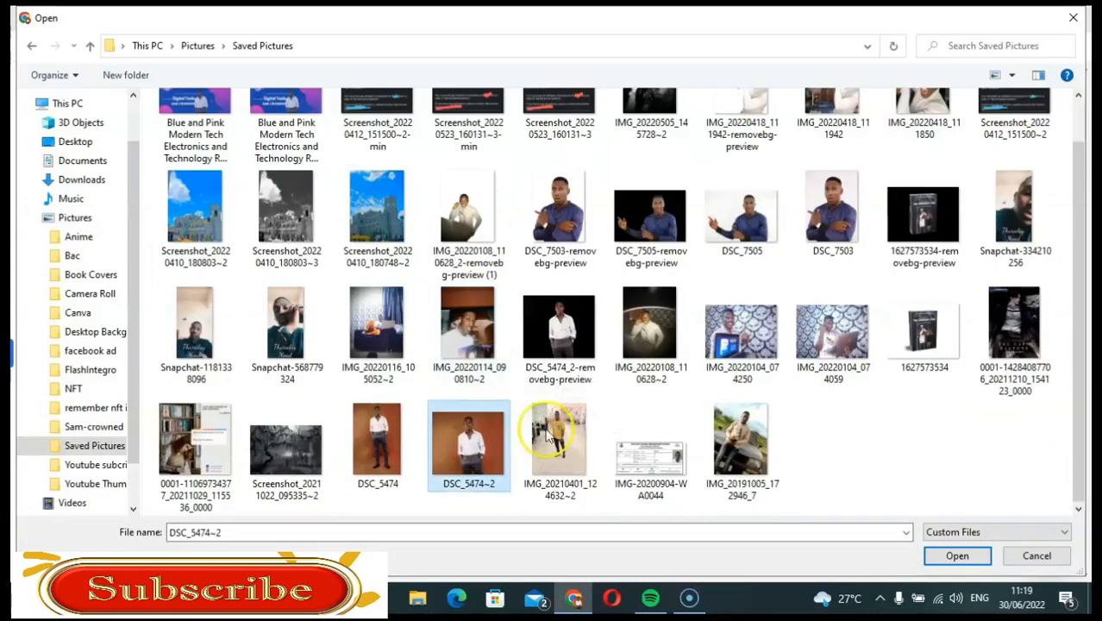
click(956, 557)
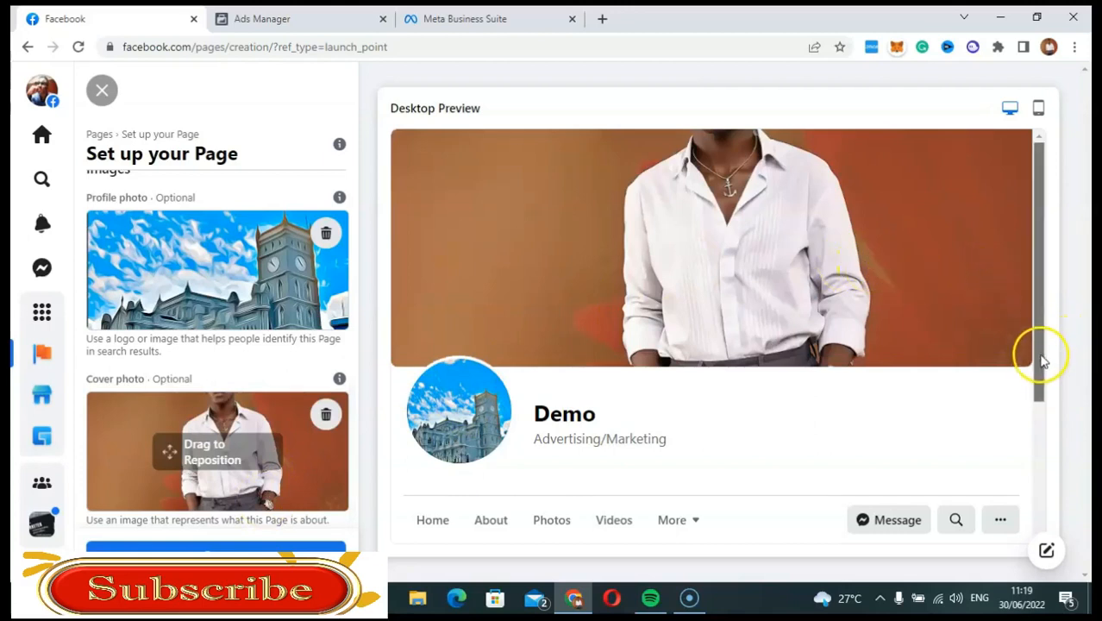
Step: Check the page preview and save the page setup with its profile and cover photos
drag(1040, 315, 1073, 342)
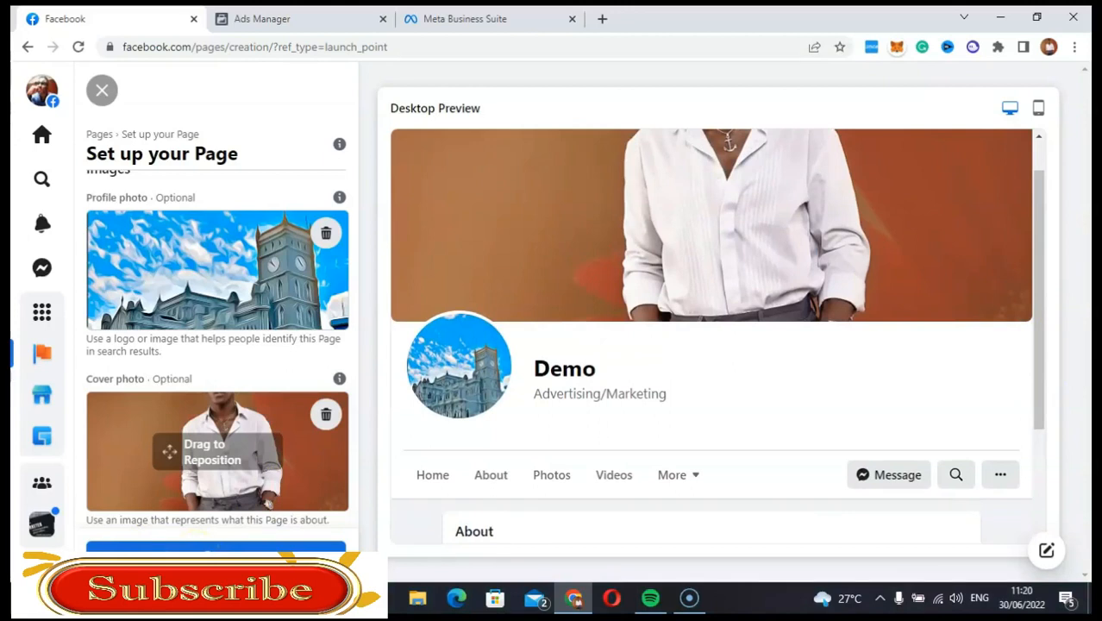
click(212, 553)
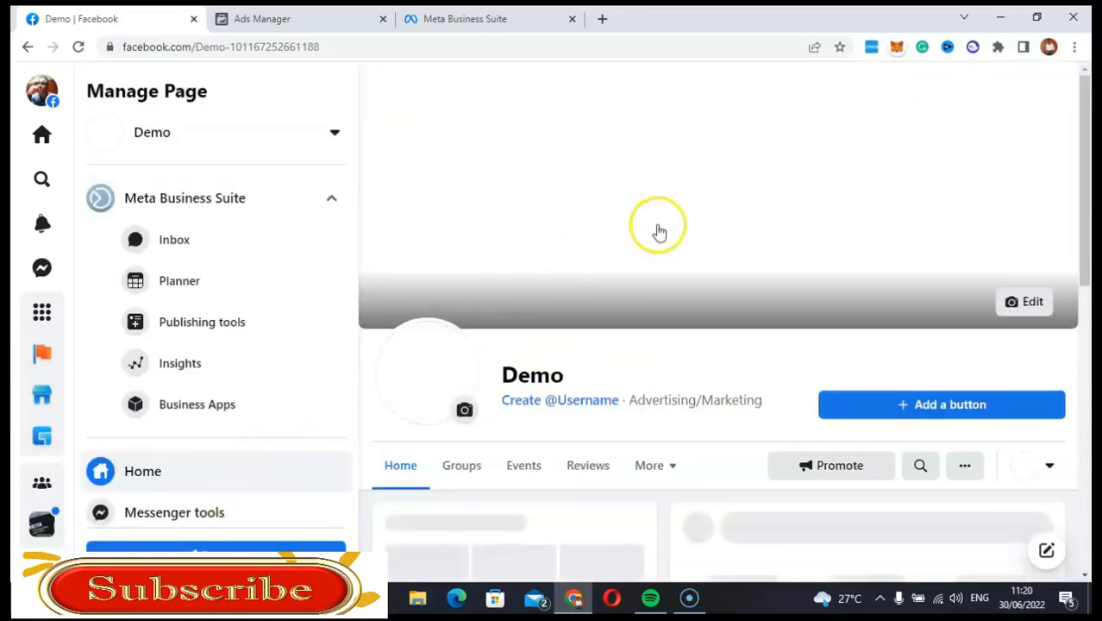
scroll(659, 231, down, 1)
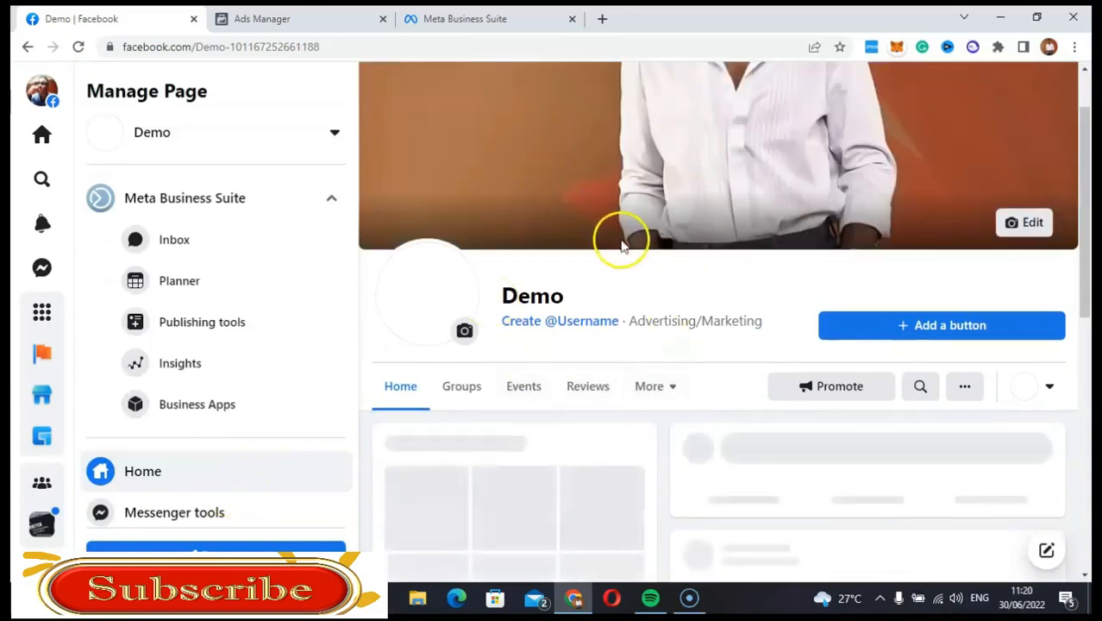
Step: Look over the new Demo page, including its header, setup checklist and posting options
scroll(622, 242, up, 1)
scroll(674, 242, down, 1)
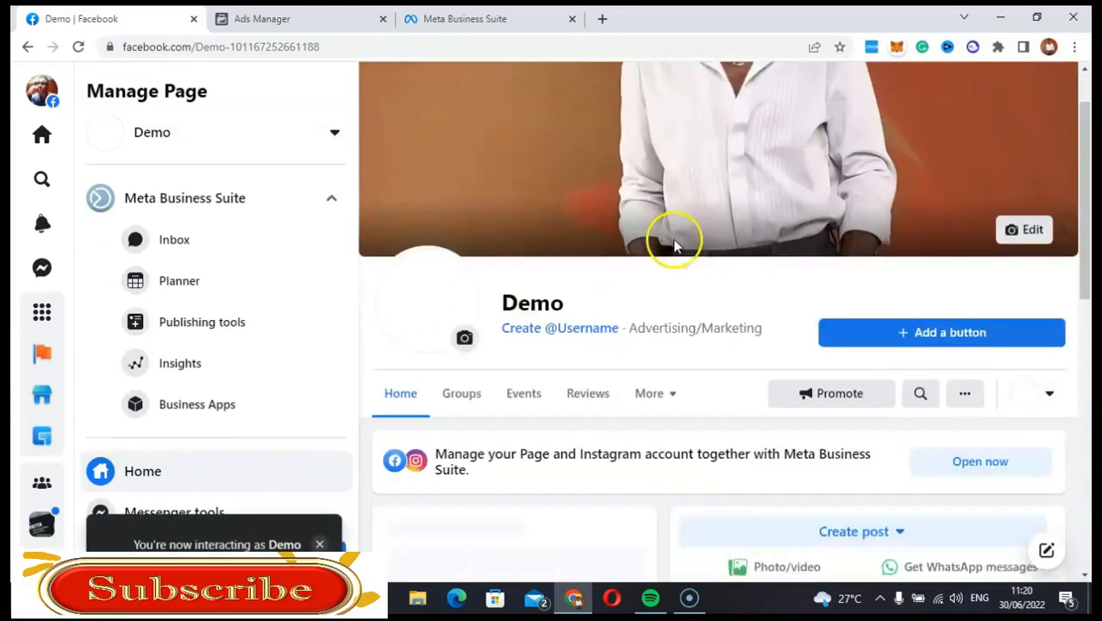
scroll(621, 276, down, 1)
scroll(582, 285, down, 1)
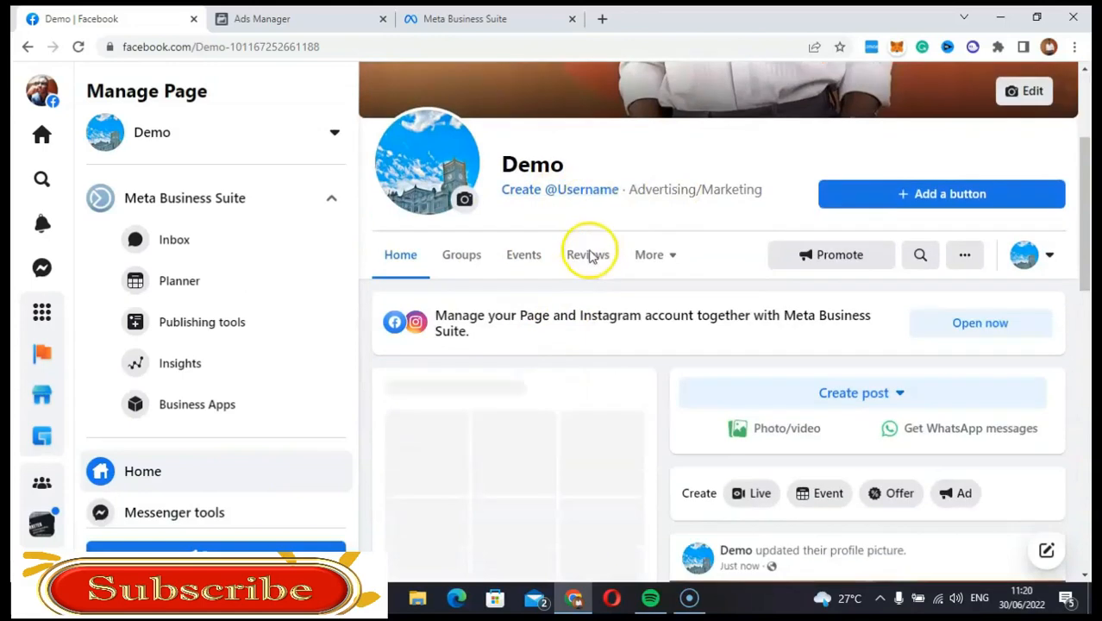
scroll(656, 250, down, 2)
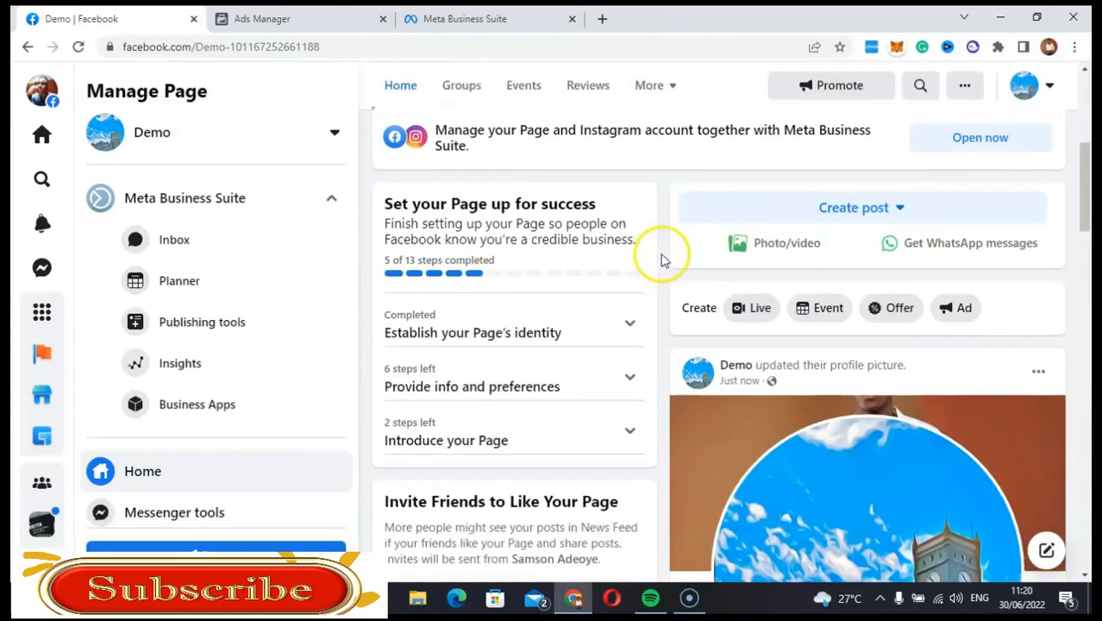
scroll(664, 255, up, 3)
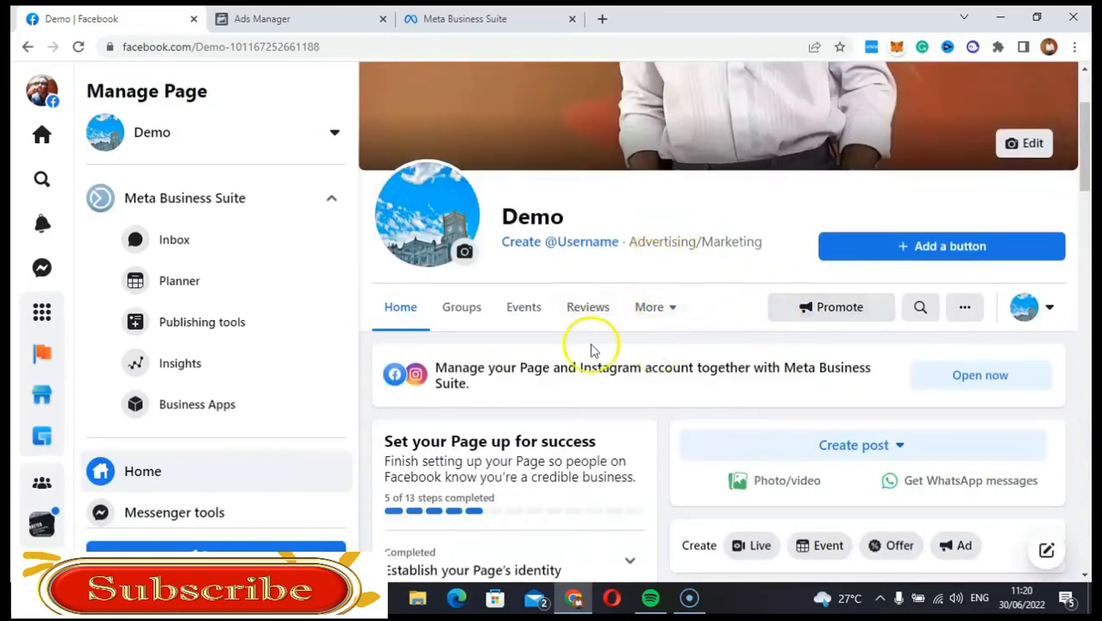
Step: Open the Demo page's list of other actions and review it along with the rest of the page
click(963, 310)
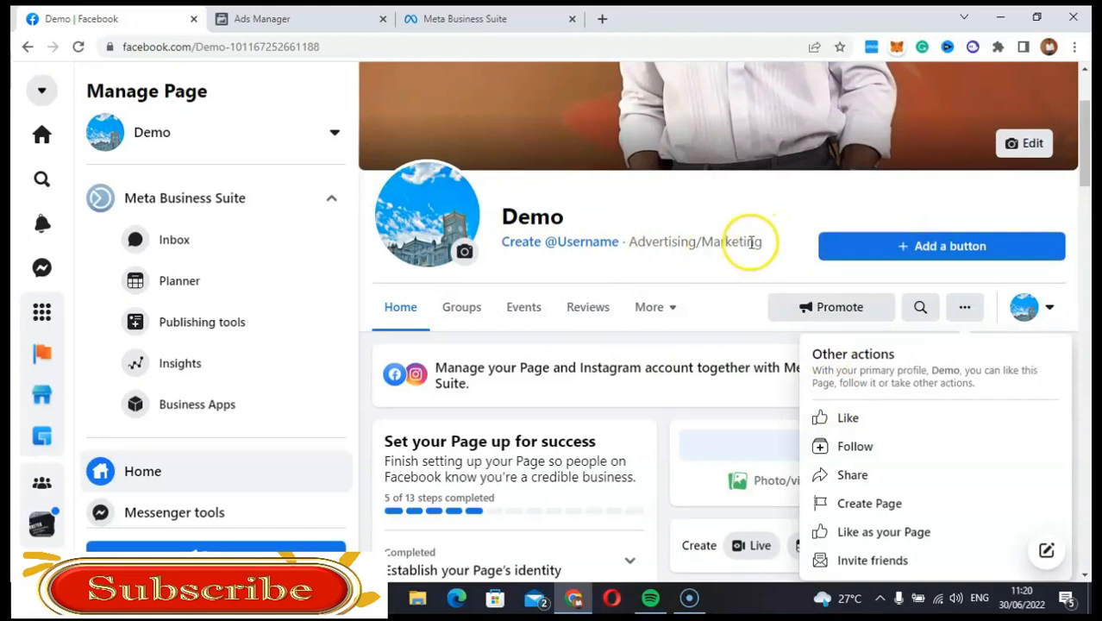
scroll(751, 244, up, 2)
scroll(748, 239, down, 3)
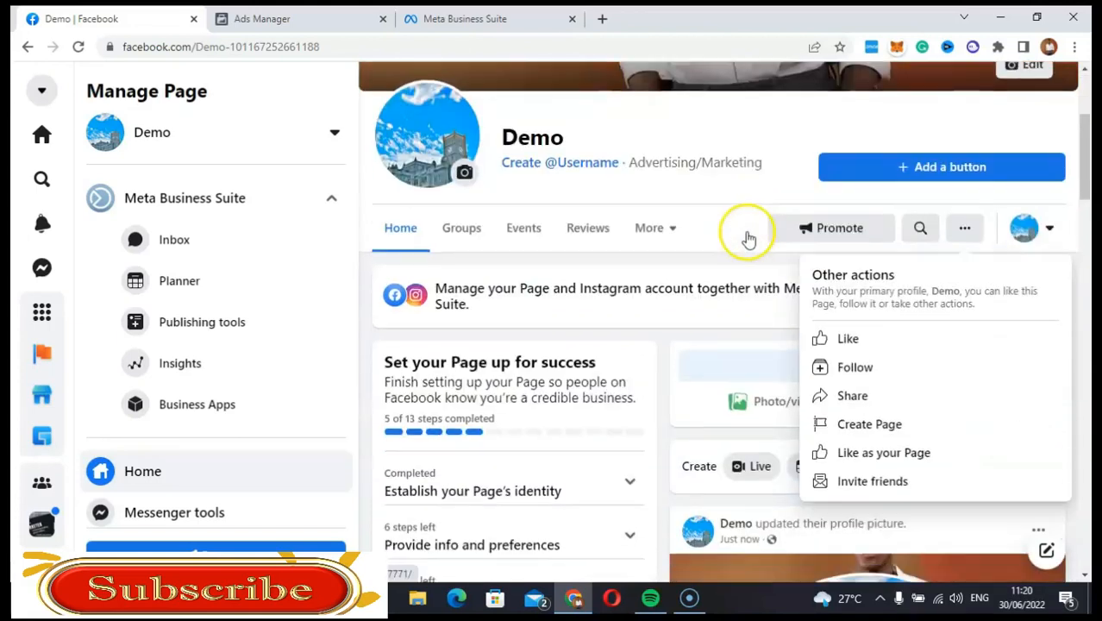
scroll(747, 233, down, 6)
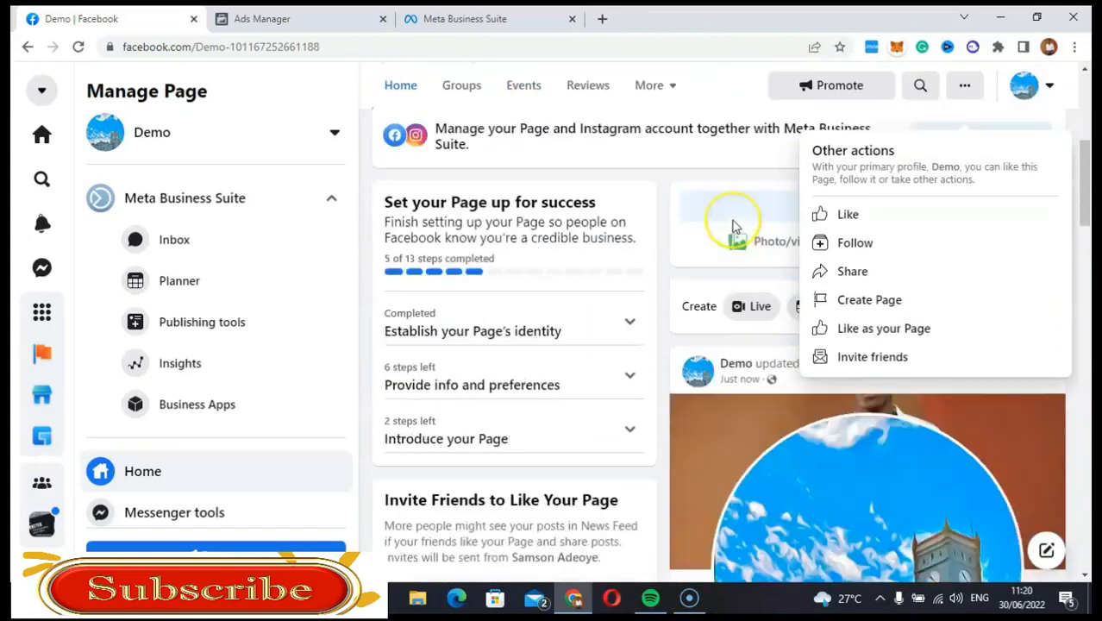
scroll(733, 226, up, 10)
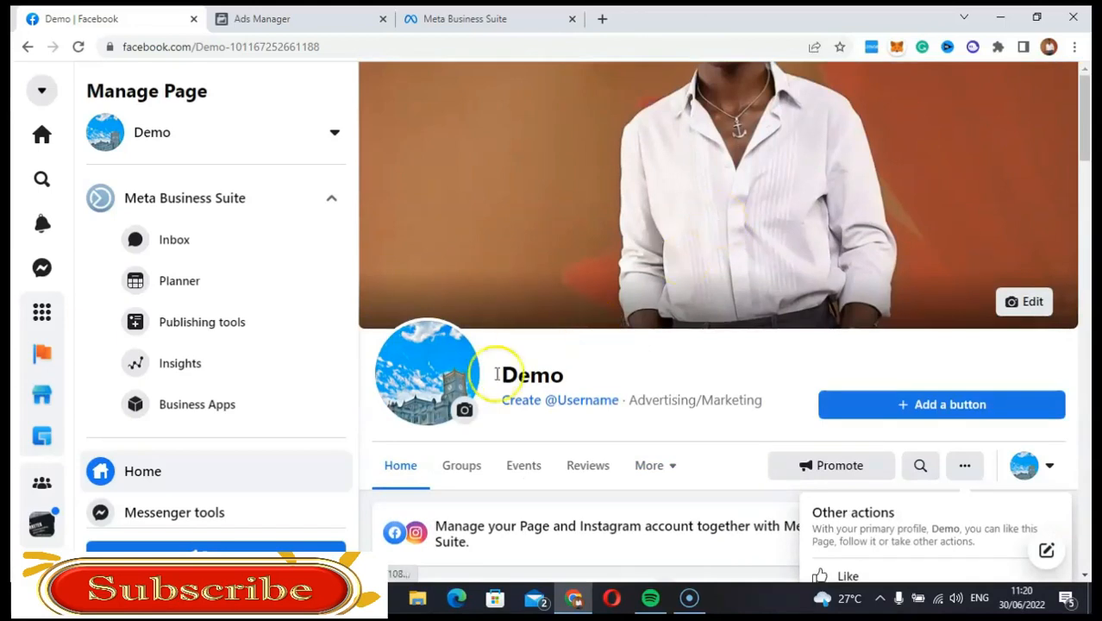
click(42, 593)
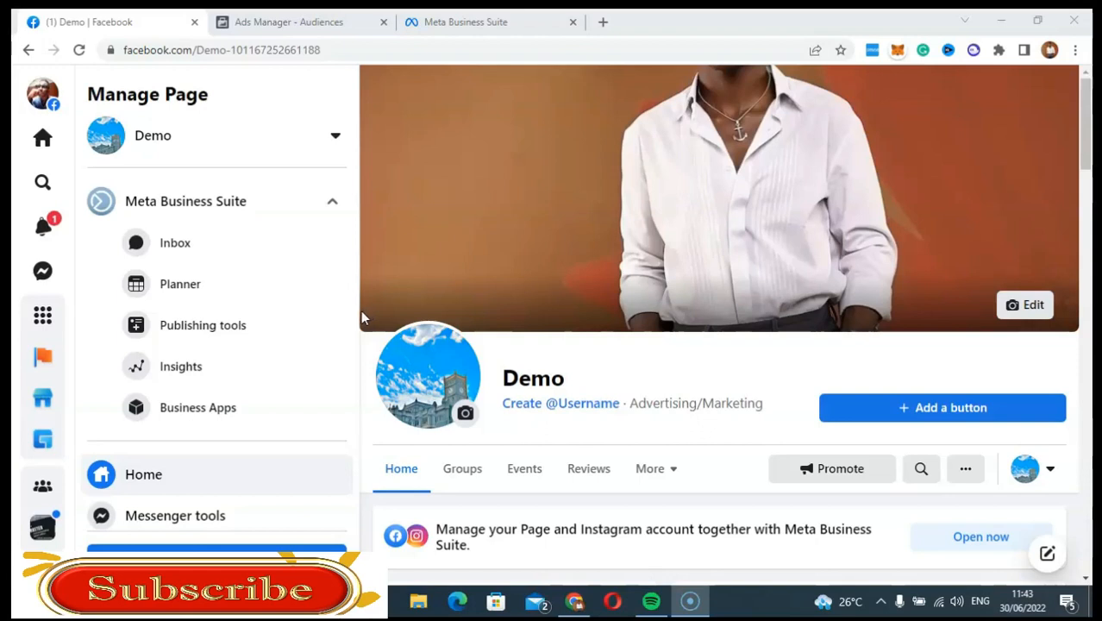
Step: View the Ads Manager Audiences page, and search Google for facebookadsmanager in a new tab
click(270, 21)
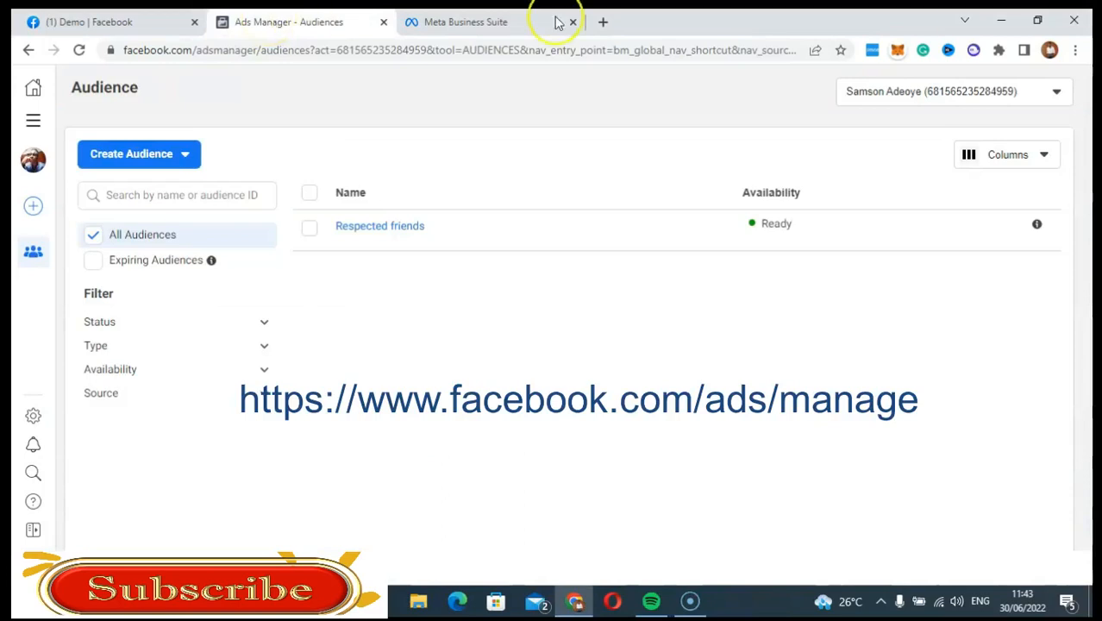
click(602, 21)
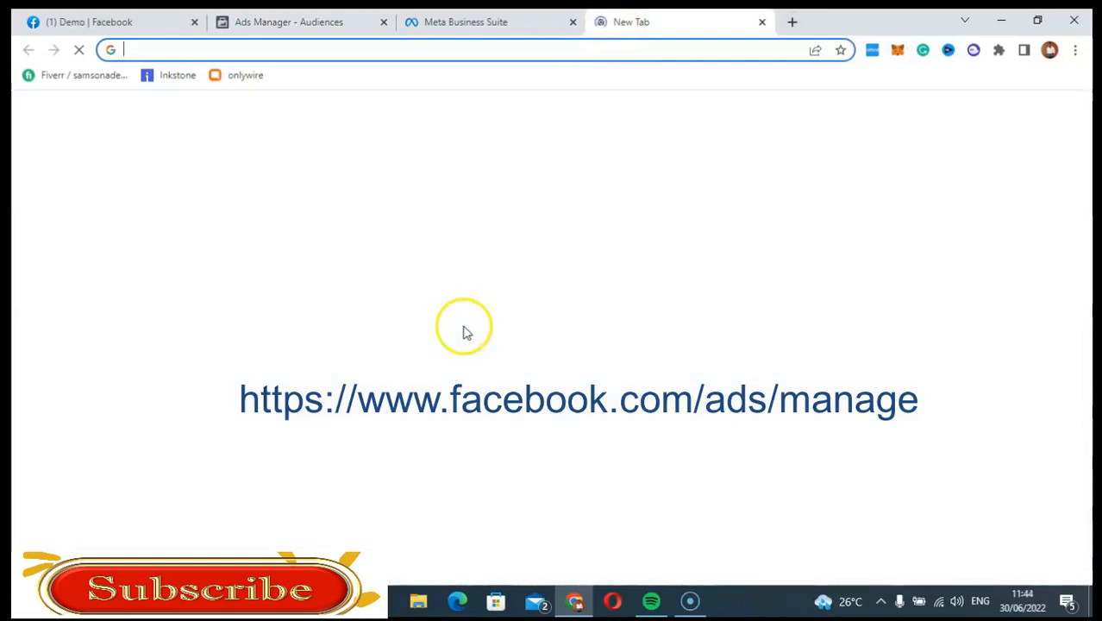
click(463, 342)
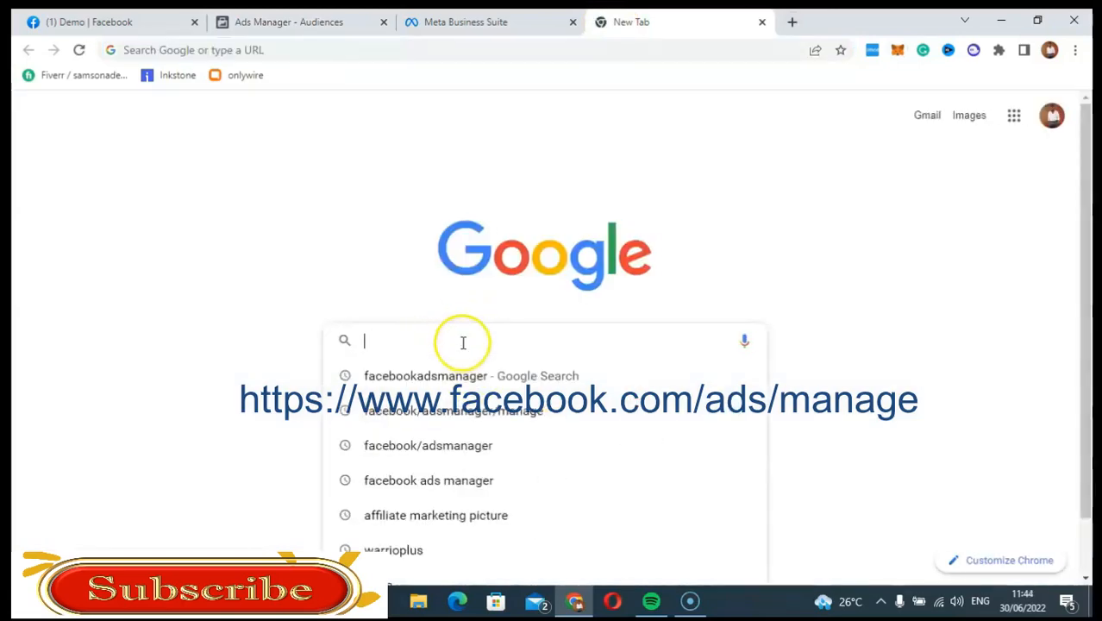
text(face)
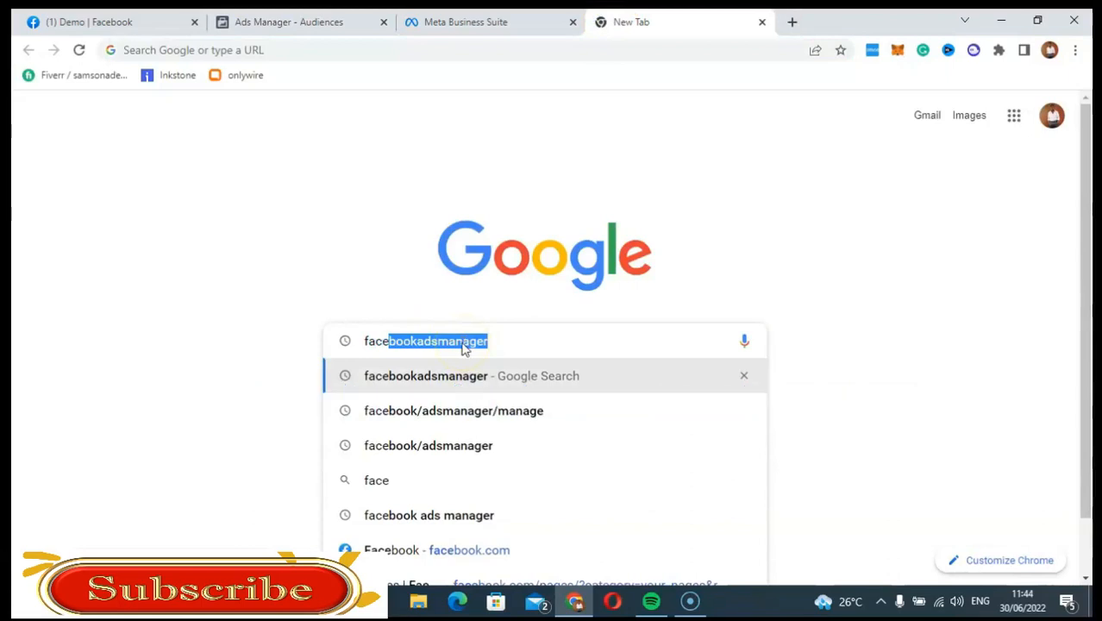
key(Return)
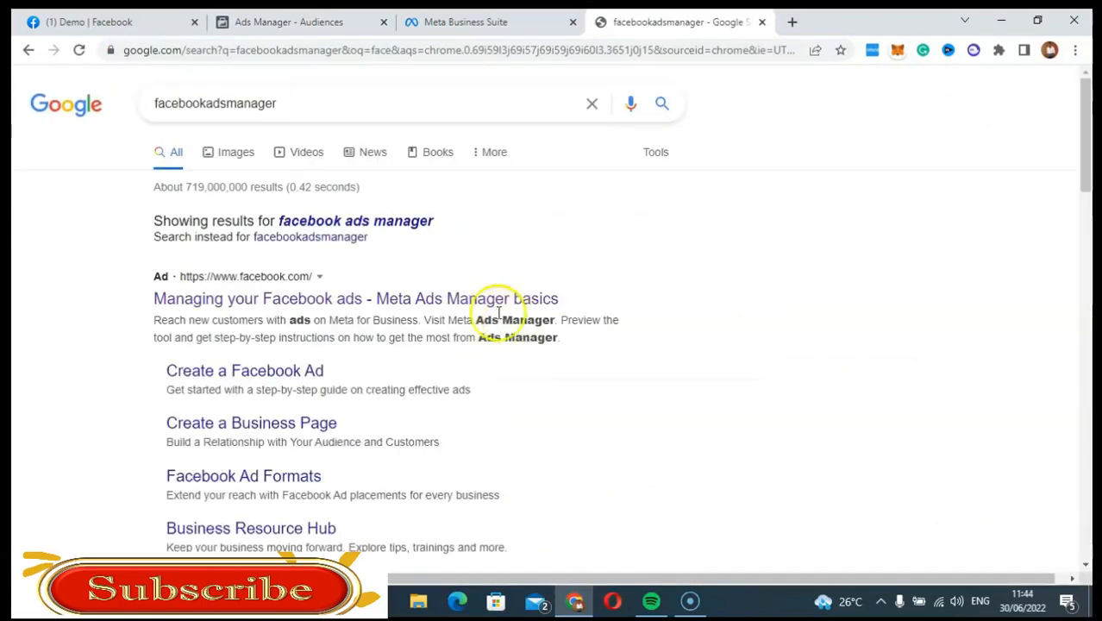
Step: Open Meta's Ads Manager product page from the search results and return to the already open Ads Manager Audiences page
scroll(499, 312, down, 5)
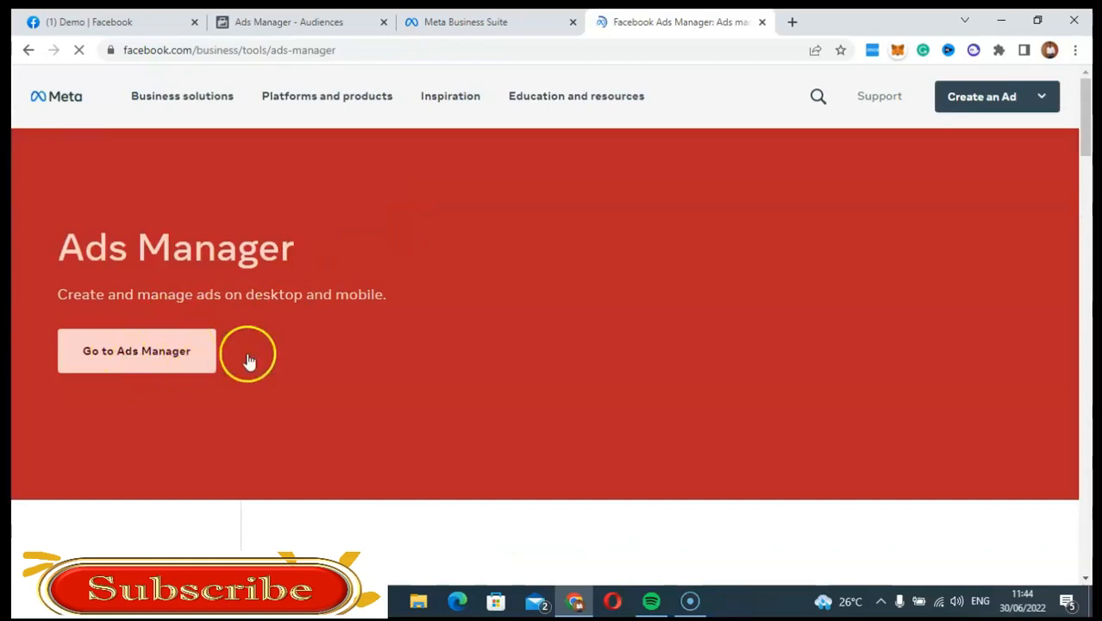
scroll(144, 343, down, 1)
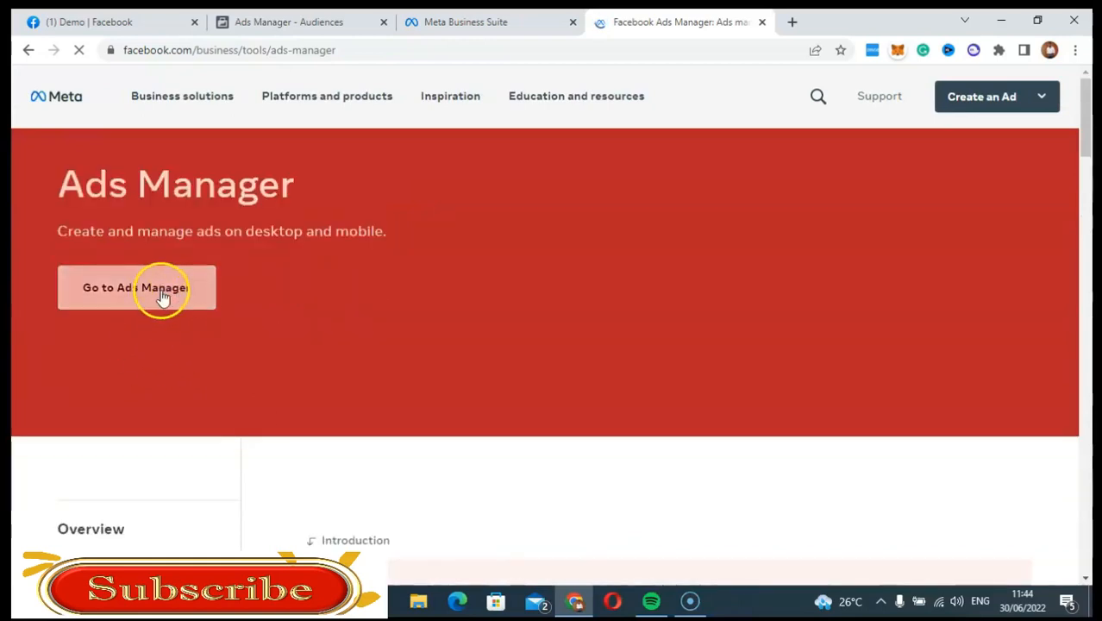
click(257, 15)
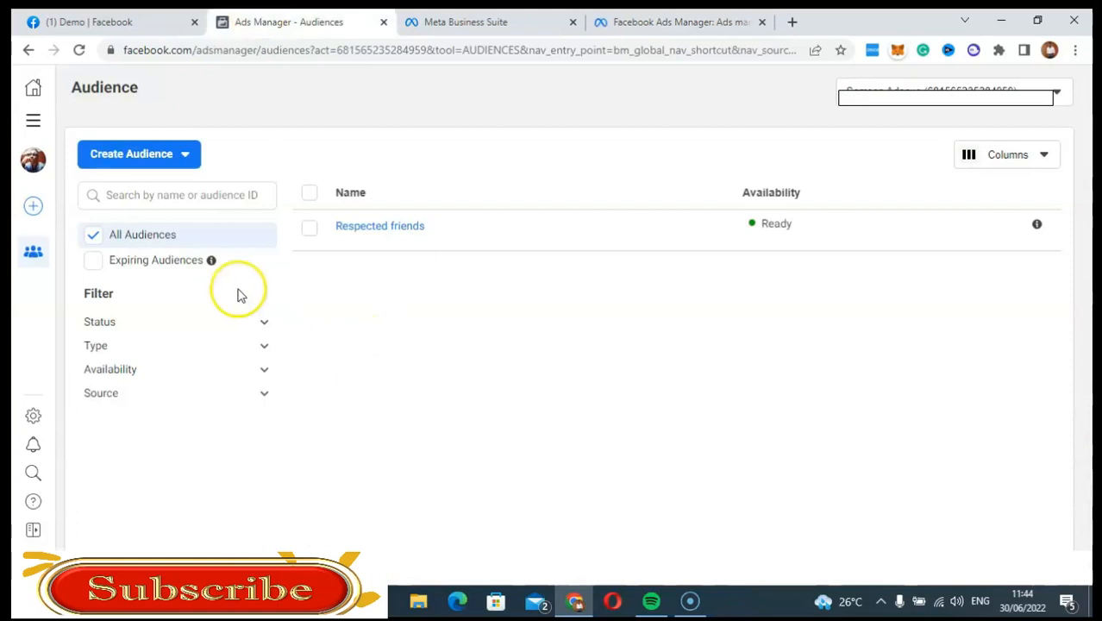